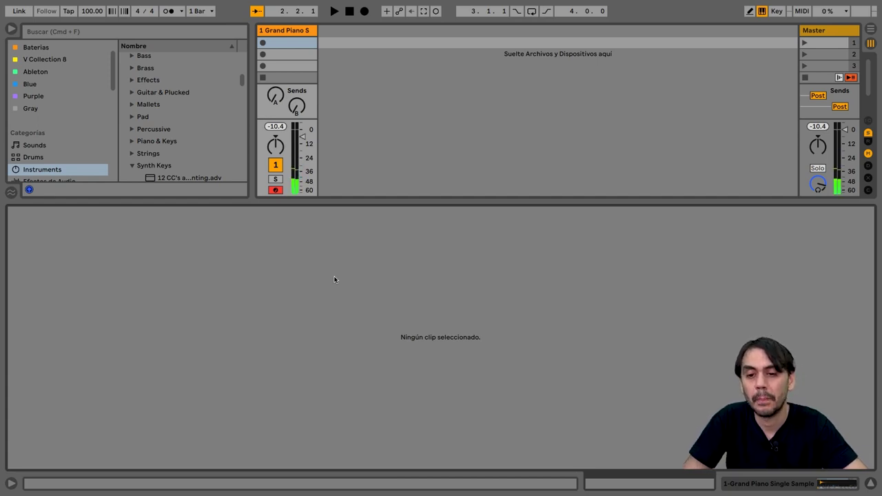
Create an empty MIDI clip in the piano track's first slot and turn on Scale so only scale notes show
double_click(290, 43)
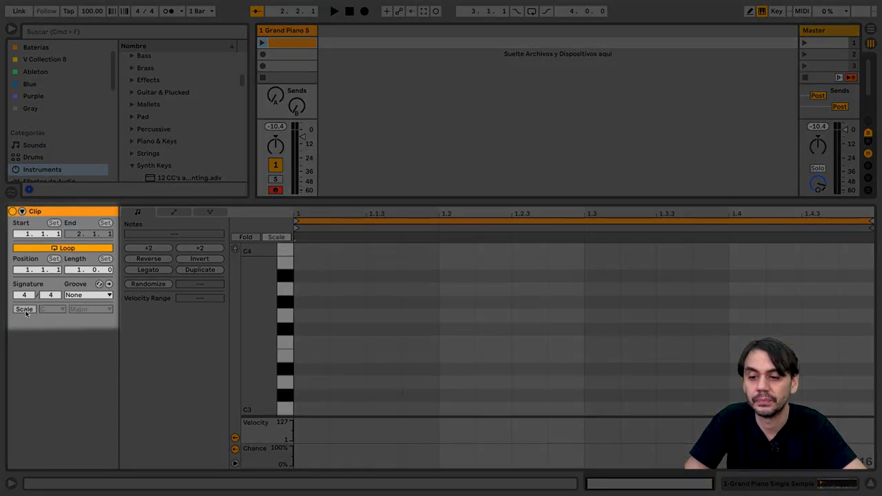
click(24, 309)
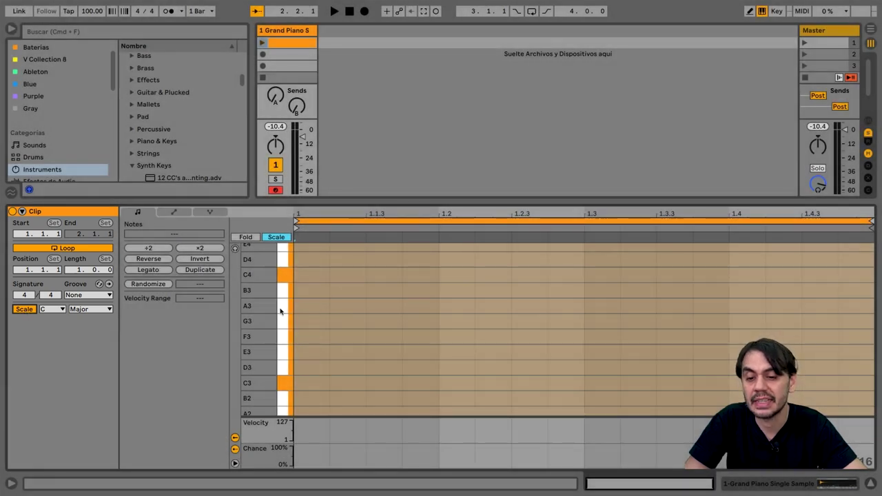
click(276, 239)
click(276, 237)
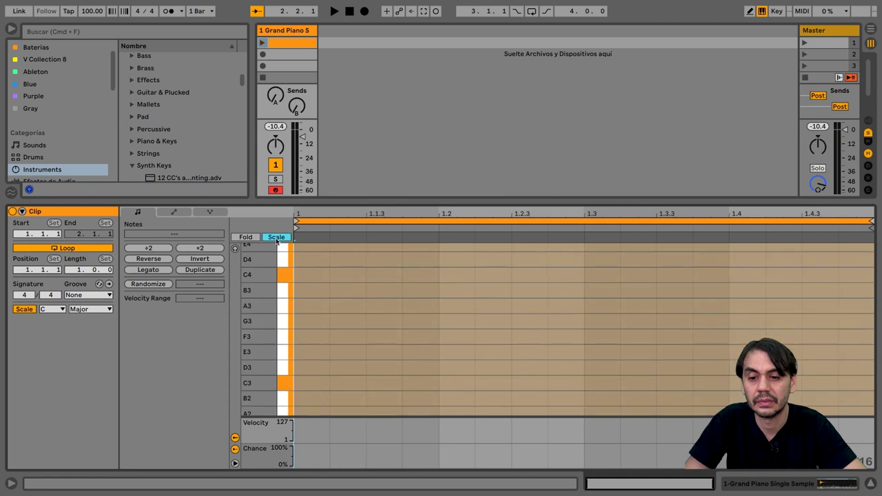
Set the clip's scale to D Minor
click(60, 310)
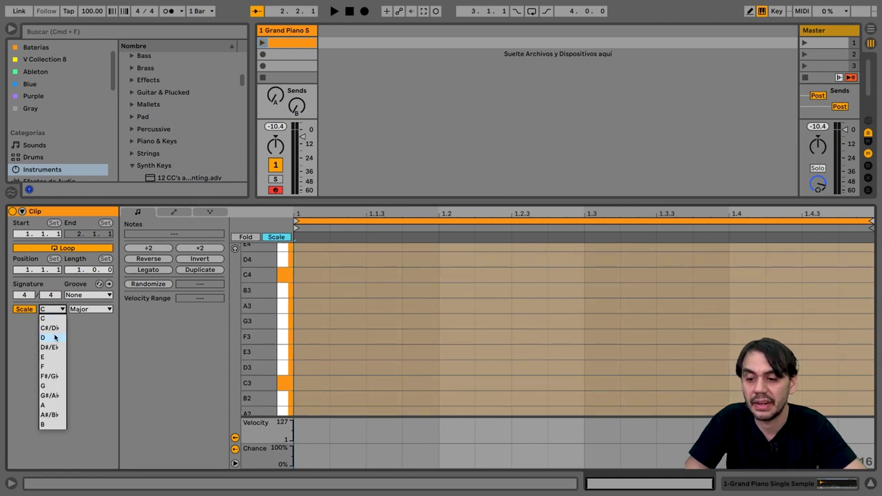
click(55, 337)
click(93, 311)
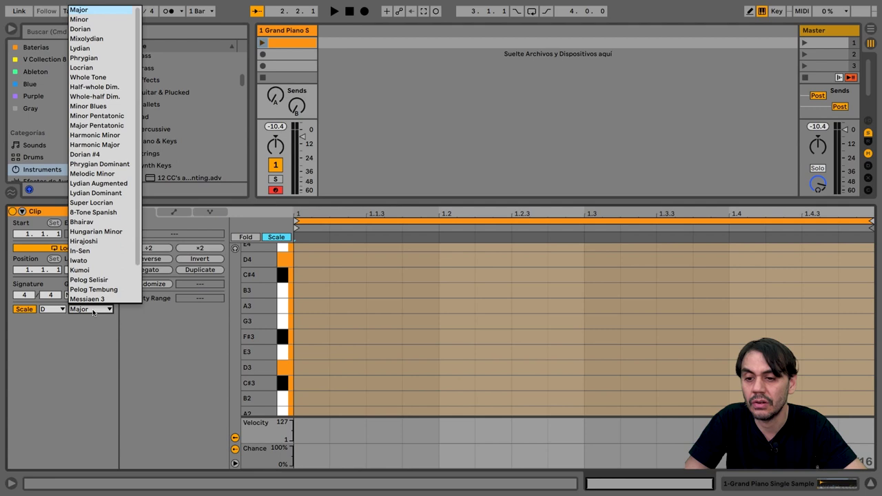
click(96, 21)
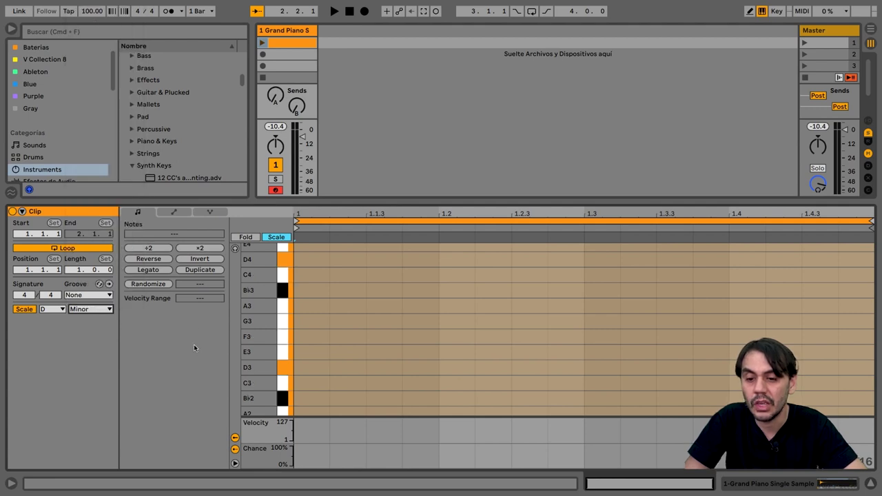
Add a D3 note at the start of the clip, play it, and stretch it over the whole bar with Legato
double_click(315, 370)
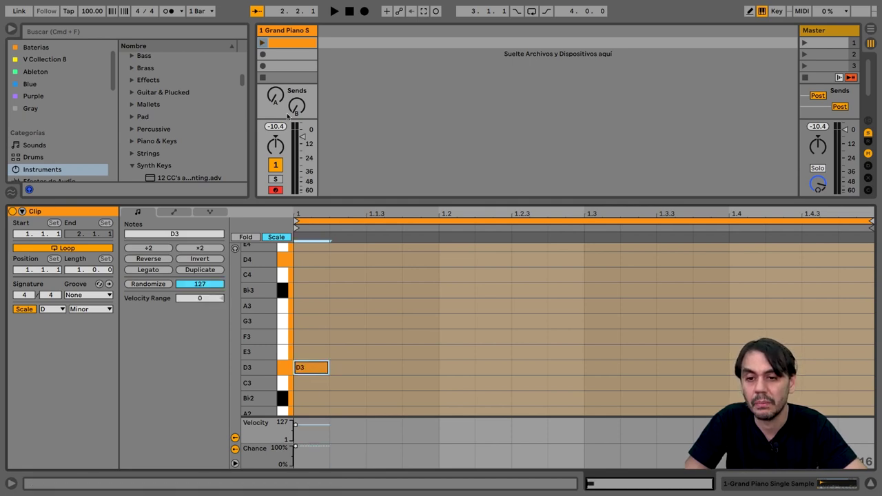
click(263, 43)
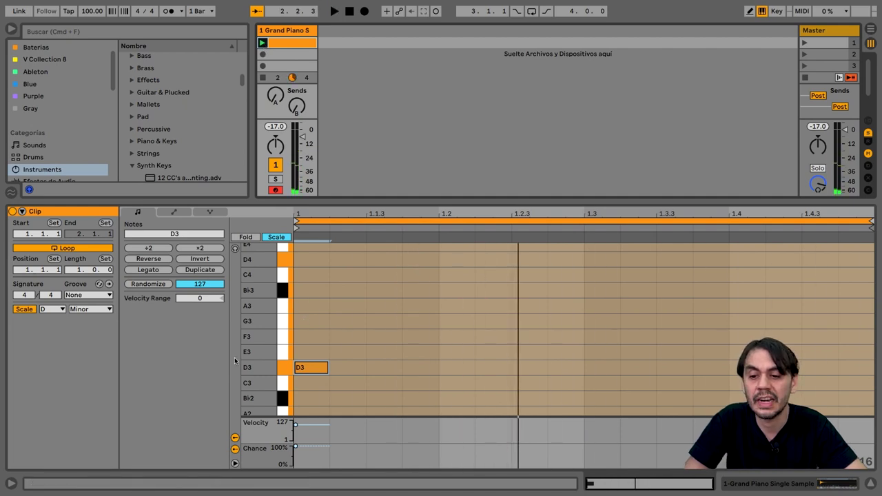
click(160, 273)
click(263, 43)
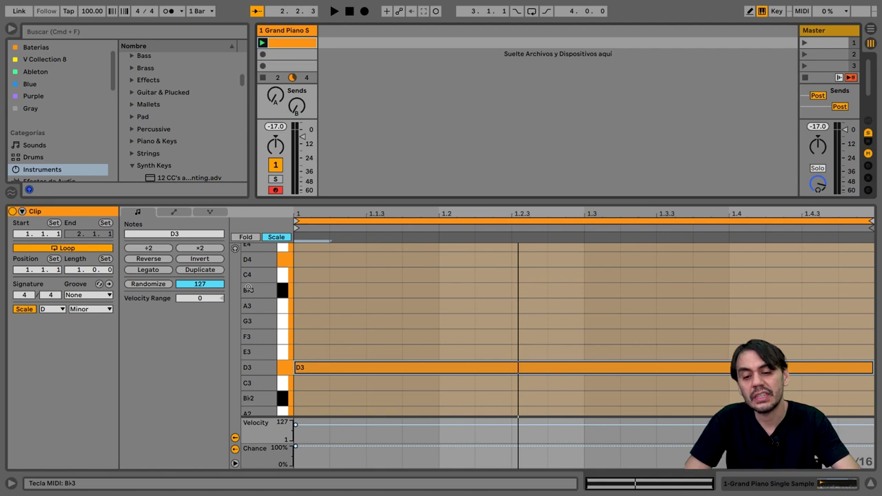
click(314, 366)
click(313, 366)
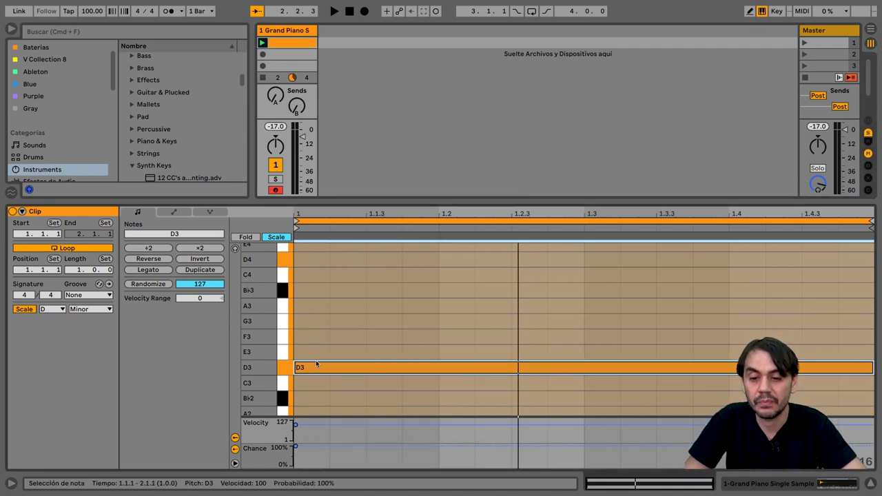
Complete the chord with F3 and A3 notes at the clip's start, extend both across the bar with Legato, and play it back
double_click(310, 341)
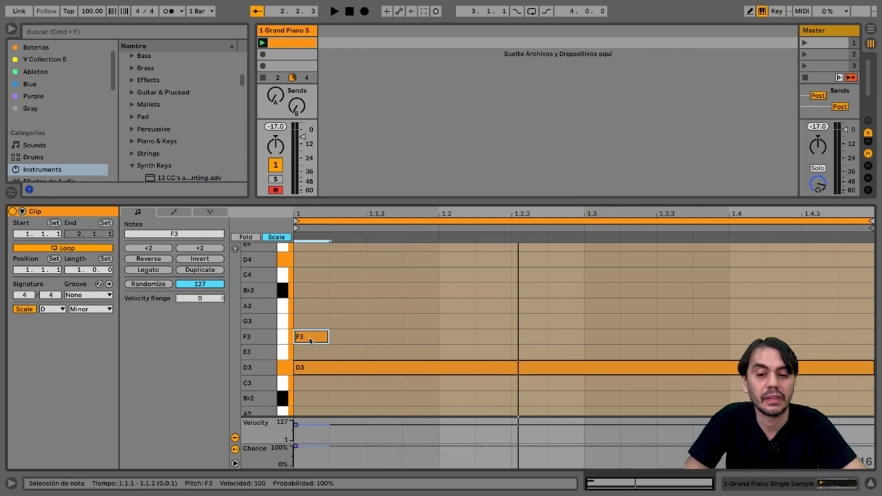
double_click(310, 307)
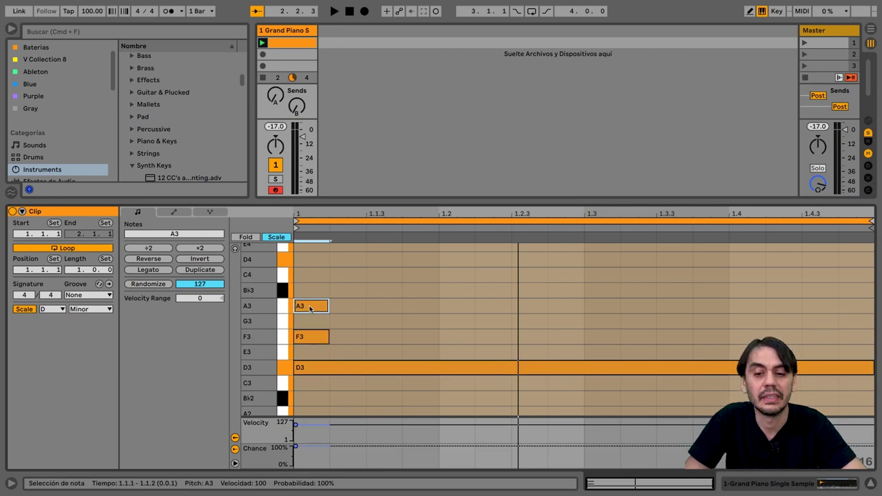
drag(317, 289, 310, 337)
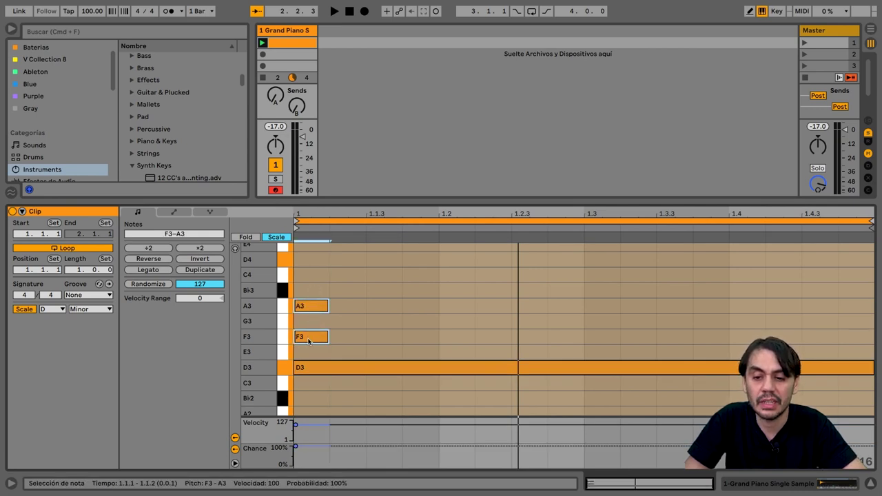
click(148, 269)
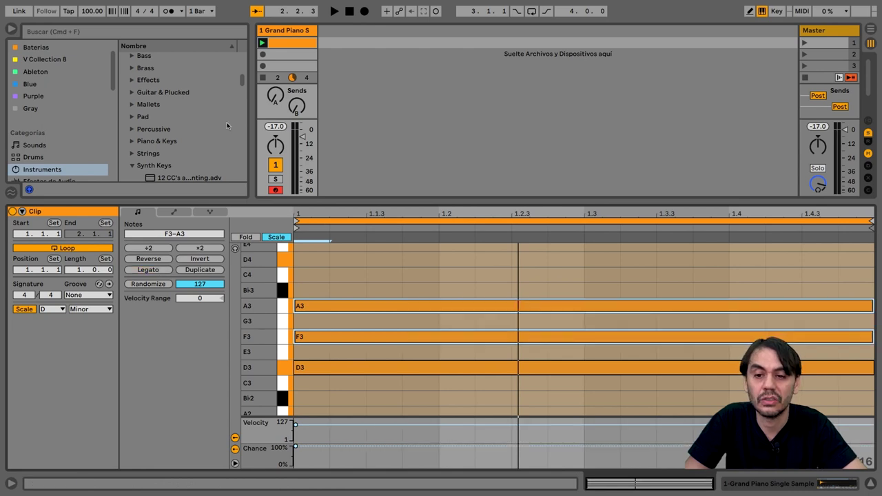
click(261, 43)
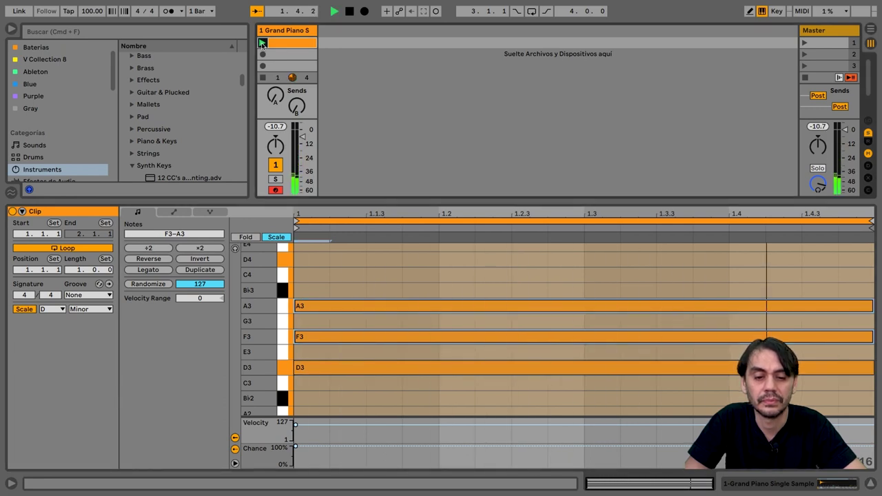
key(space)
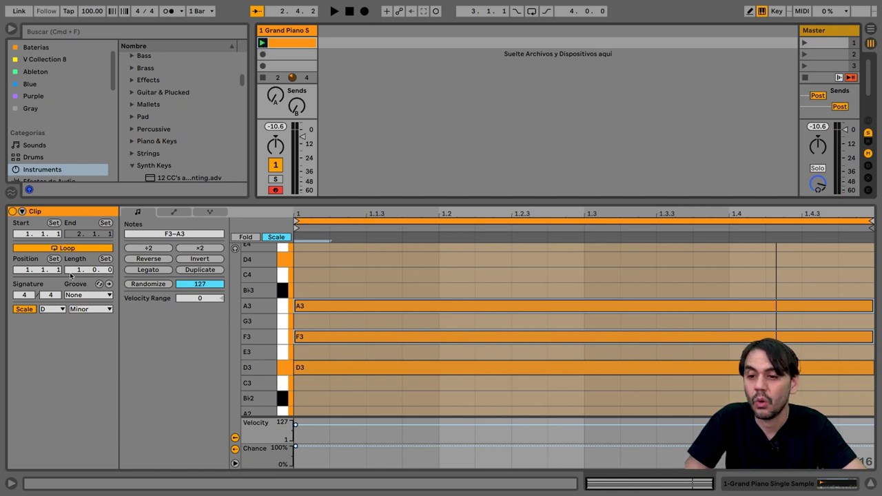
Set the clip's loop length to 4 bars
click(78, 270)
text(4)
key(Return)
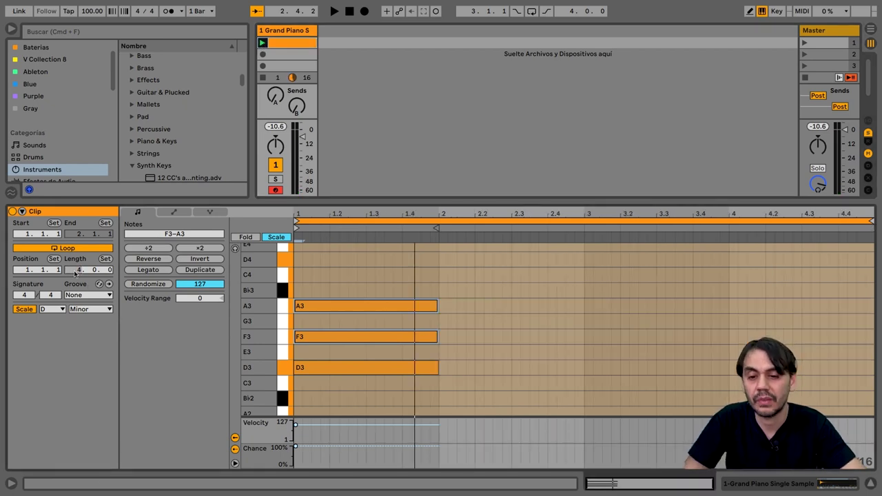
Duplicate the first chord into bar 2, move the copy up to F3, A3 and C4, and play the clip
drag(357, 274, 332, 376)
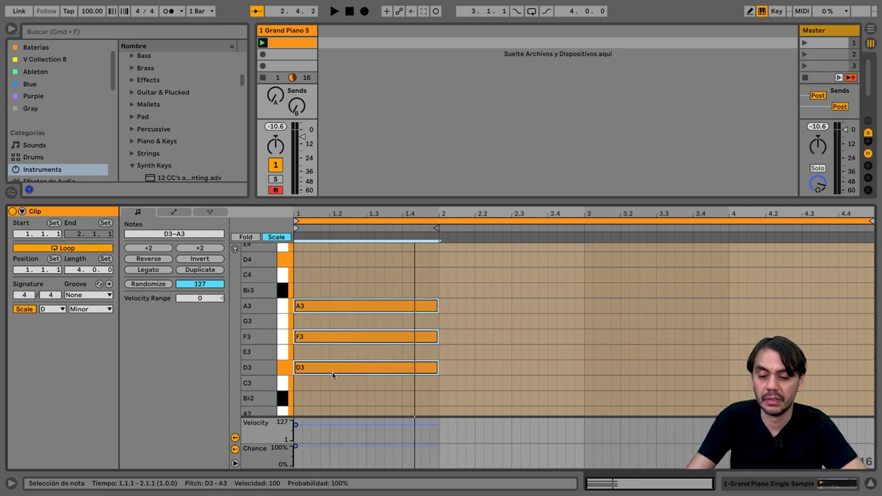
key(super+d)
drag(477, 369, 480, 340)
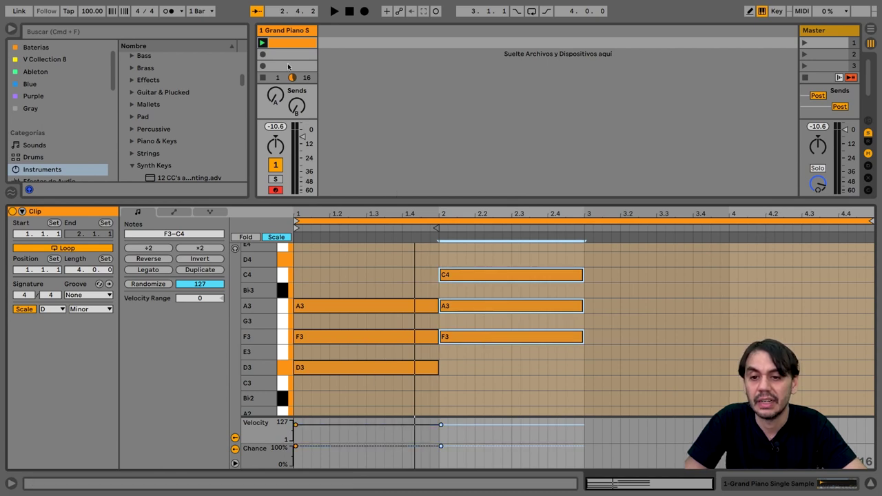
click(263, 42)
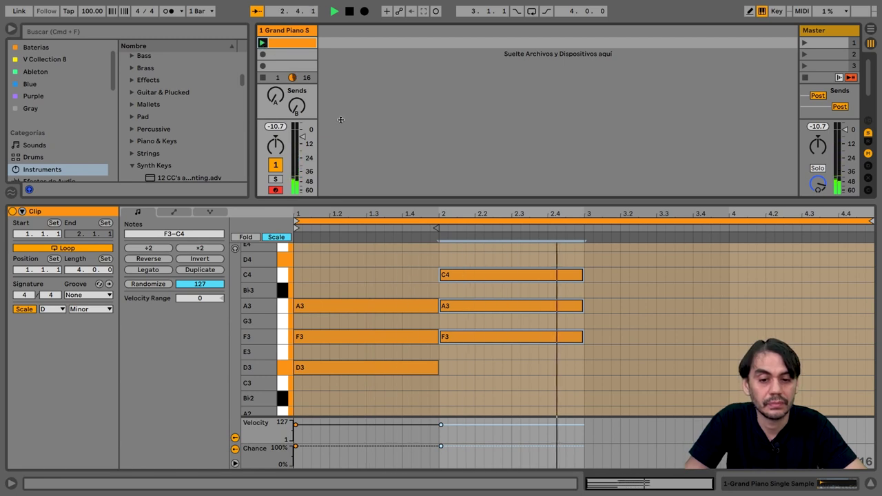
key(space)
Duplicate the bar 2 chord into bar 3 and move the copy up to A3, C4 and E4
drag(508, 260, 486, 356)
key(ctrl+d)
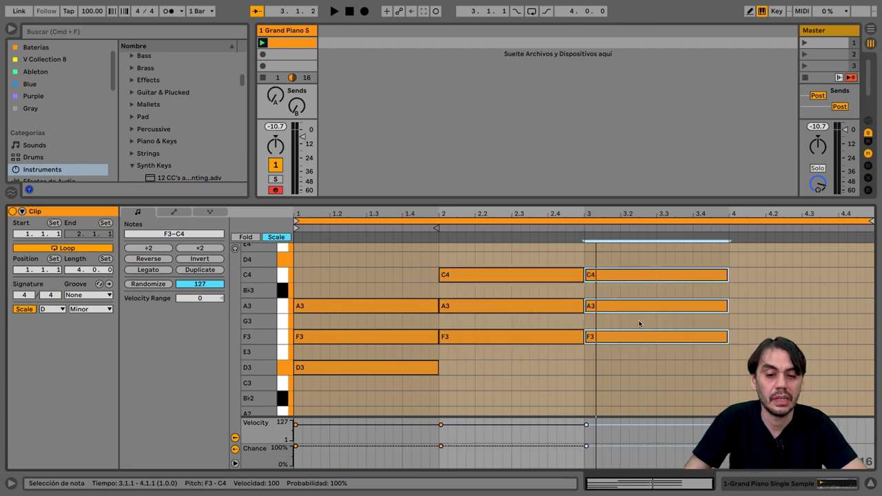
drag(633, 338, 637, 305)
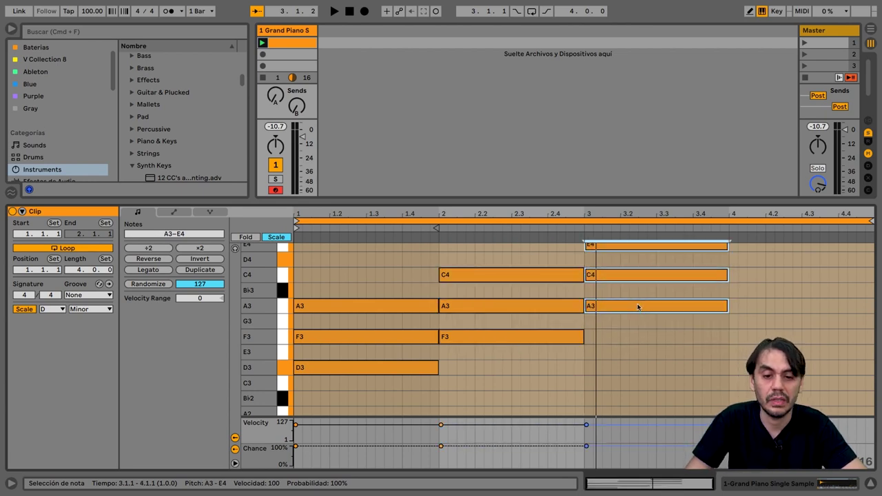
Duplicate the bar 3 chord into bar 4, move the copy up to C4, E4 and G4, and play the progression
key(ctrl+d)
drag(748, 311, 750, 278)
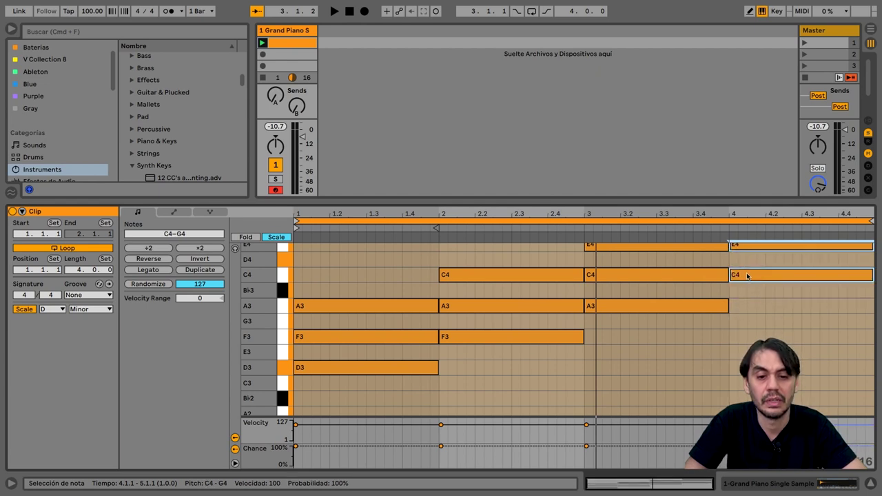
click(262, 43)
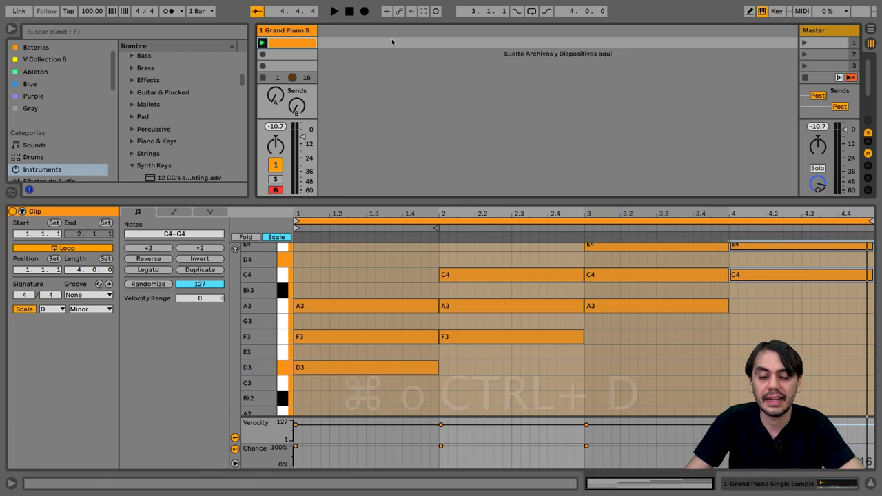
Duplicate the piano track together with its clip and stop the clip on the original track
click(296, 31)
key(ctrl+d)
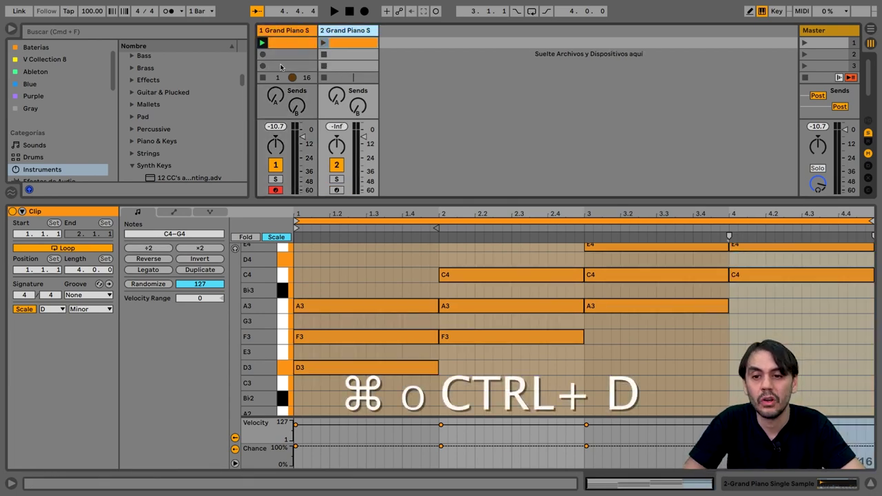
click(263, 76)
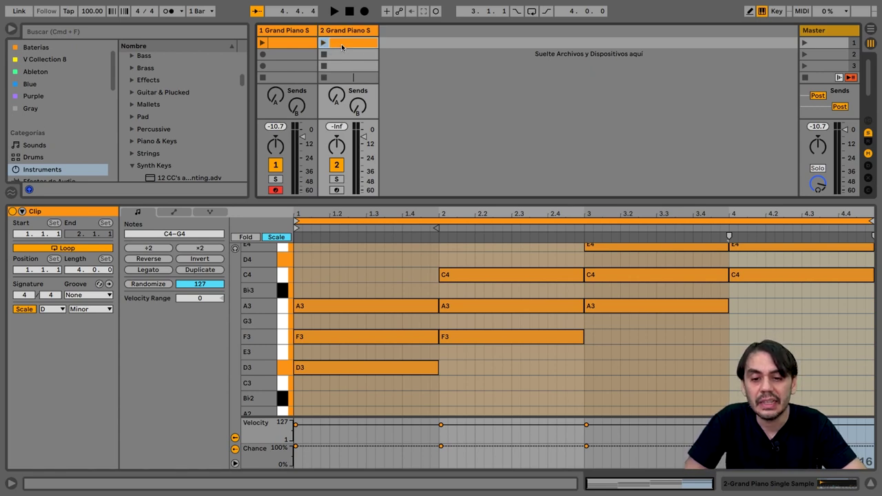
In the duplicated track's clip, transpose the C4 note in bar 2 down one octave to C3
click(492, 277)
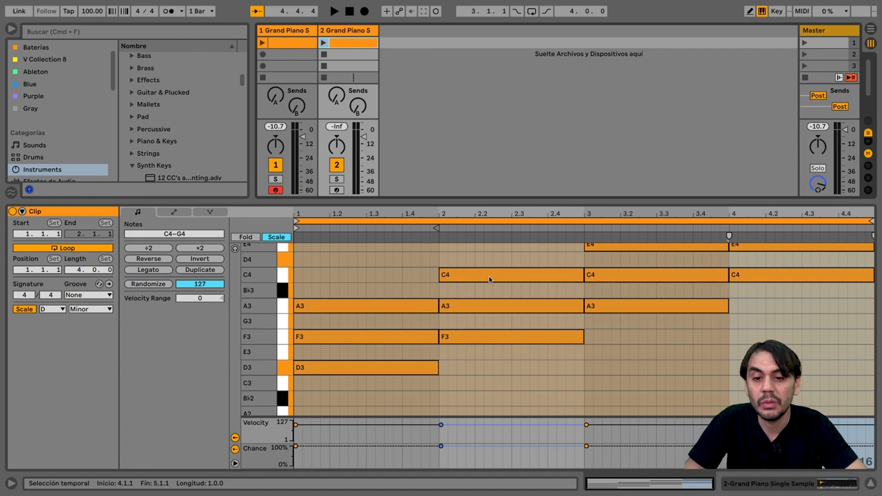
click(489, 277)
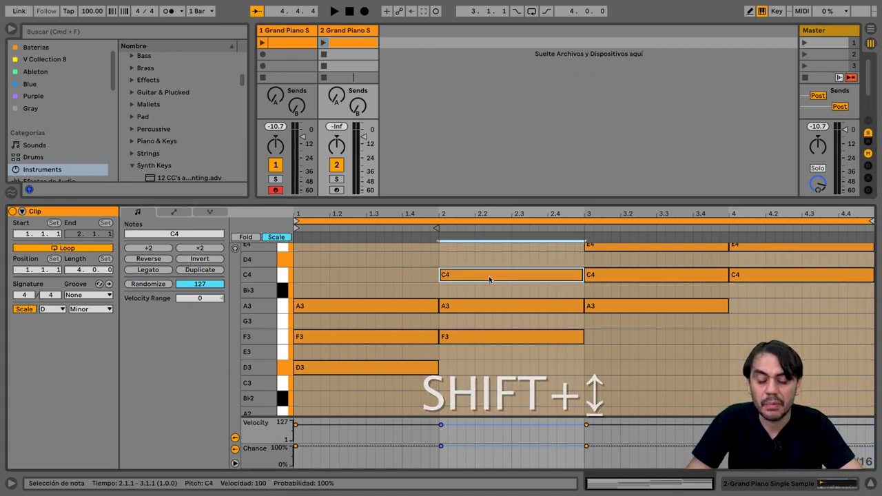
key(shift+Down)
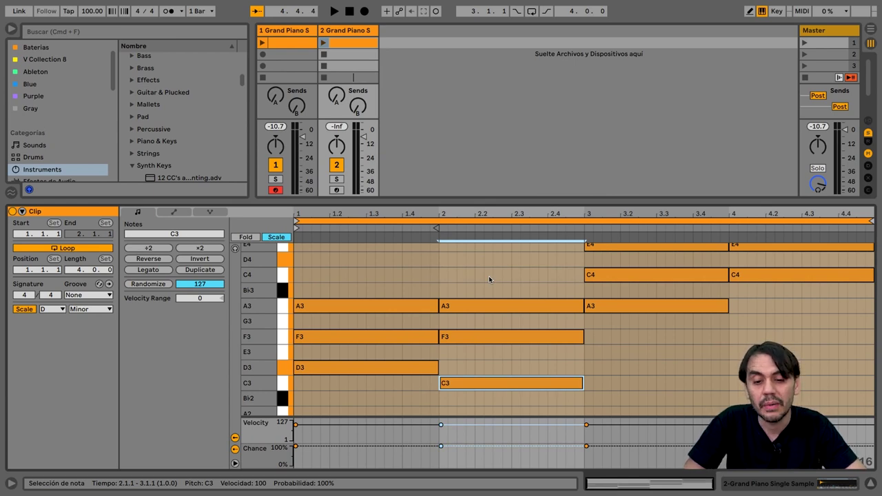
Compare both versions by playing the original clip with the second track muted, and the inverted clip with that track active
click(327, 43)
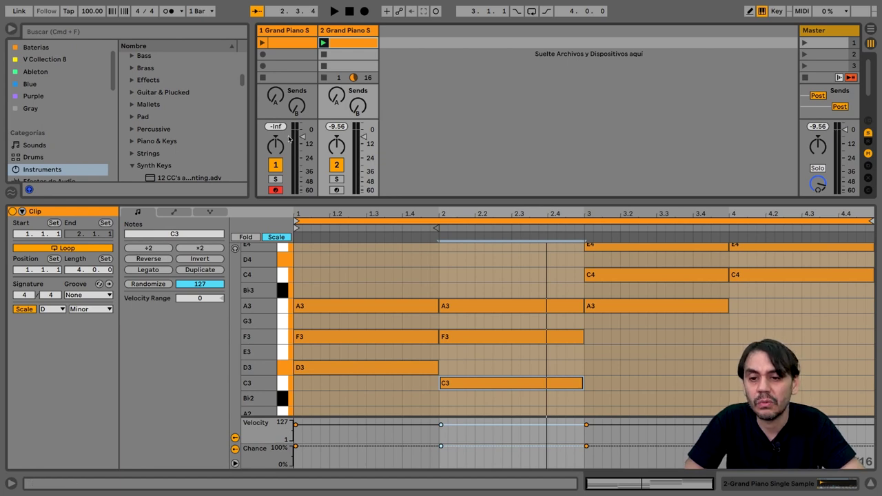
click(335, 165)
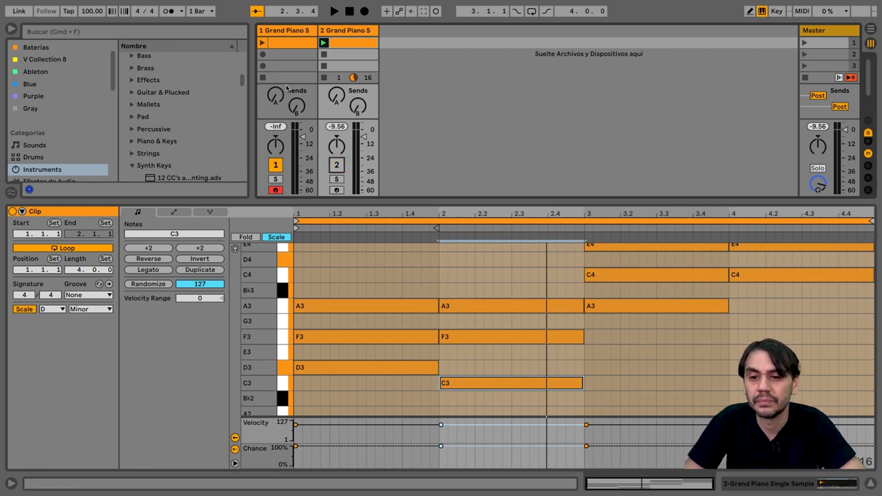
click(262, 43)
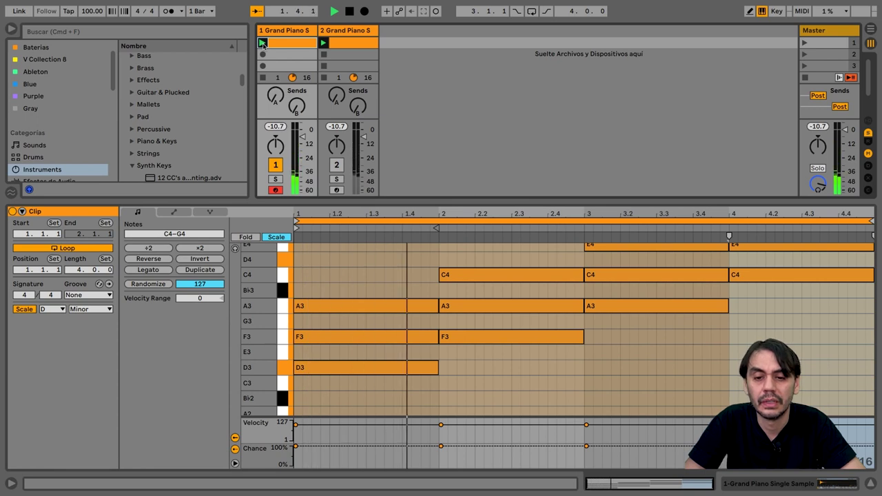
click(337, 165)
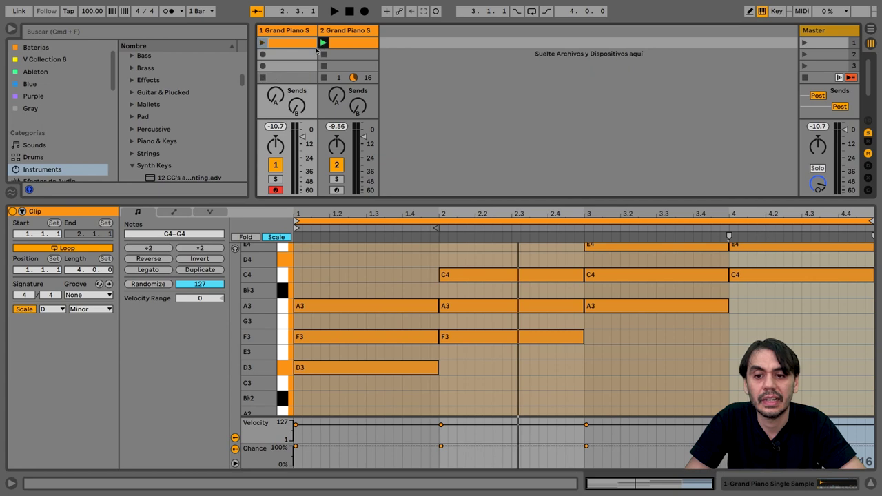
click(324, 43)
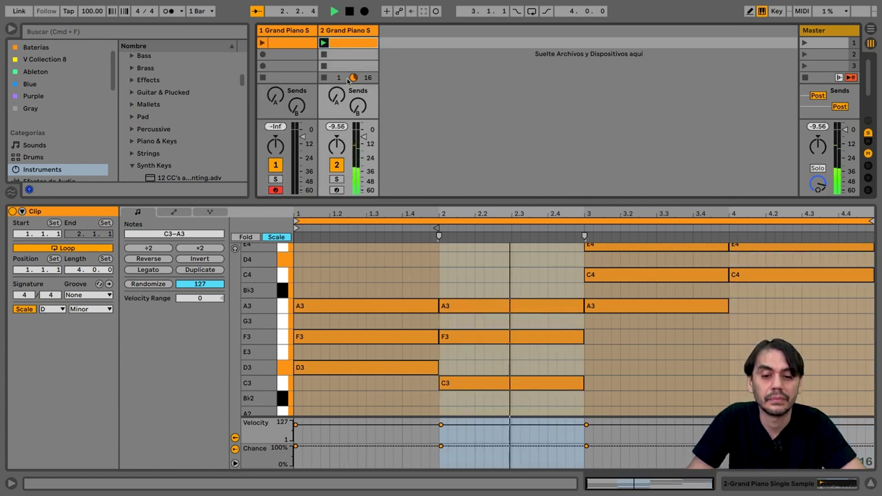
key(space)
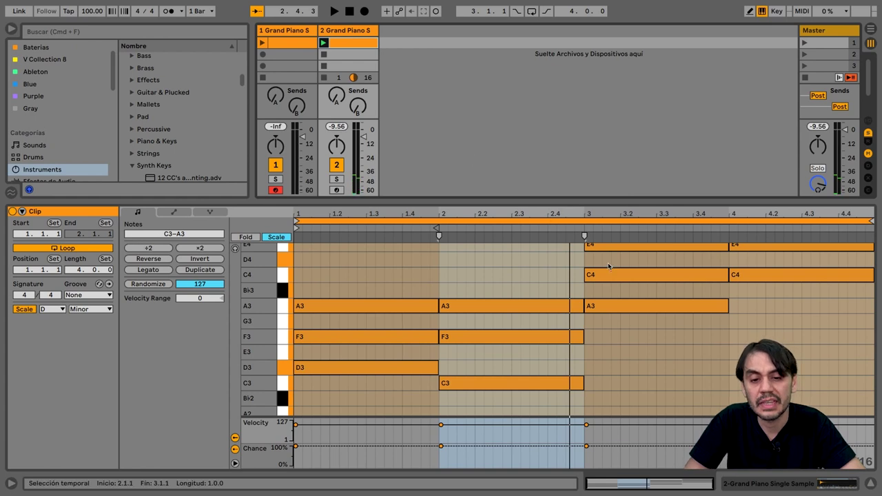
Transpose the C4 and E4 notes in bar 3 down one octave to C3 and E3, and play the inverted clip
click(627, 290)
drag(619, 238, 619, 238)
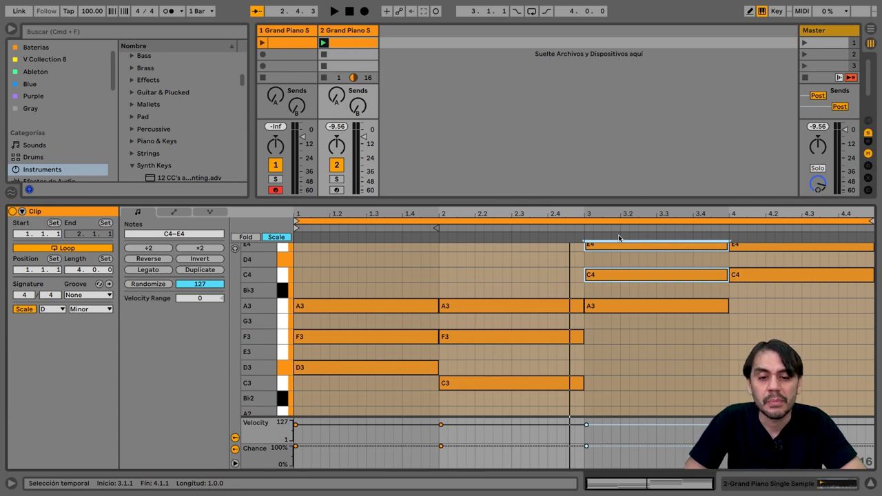
key(shift+Down)
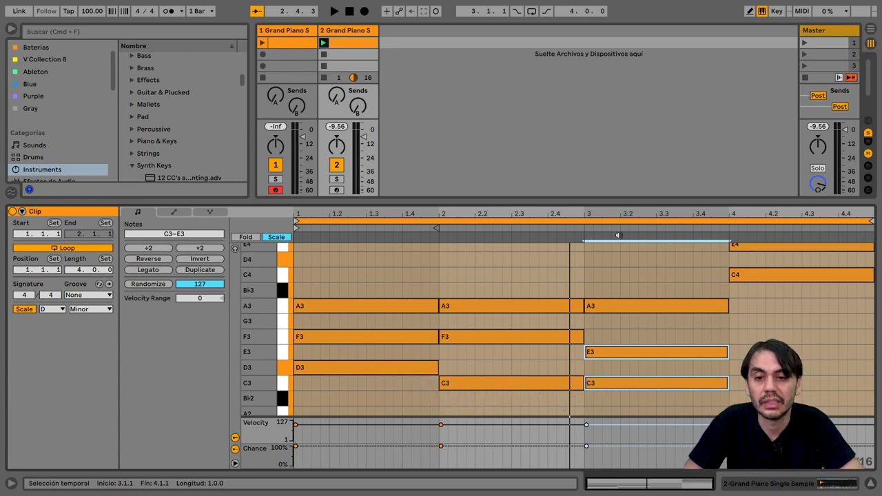
click(323, 44)
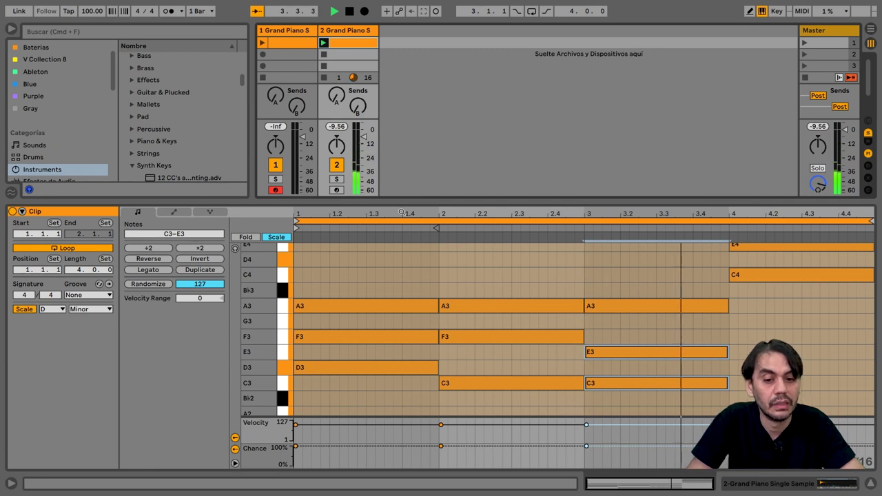
key(space)
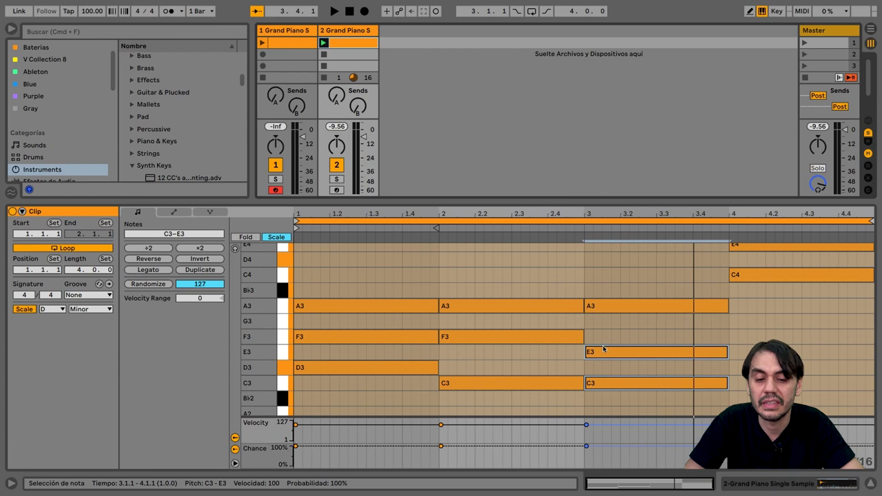
Transpose the whole bar 4 chord down one octave to C3, E3 and G3, and play the full inverted progression
scroll(756, 318, up, 2)
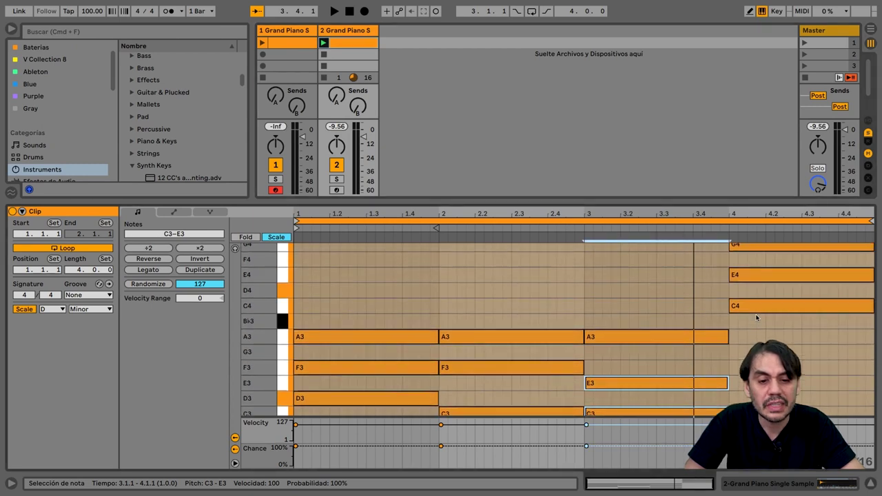
drag(760, 328, 762, 246)
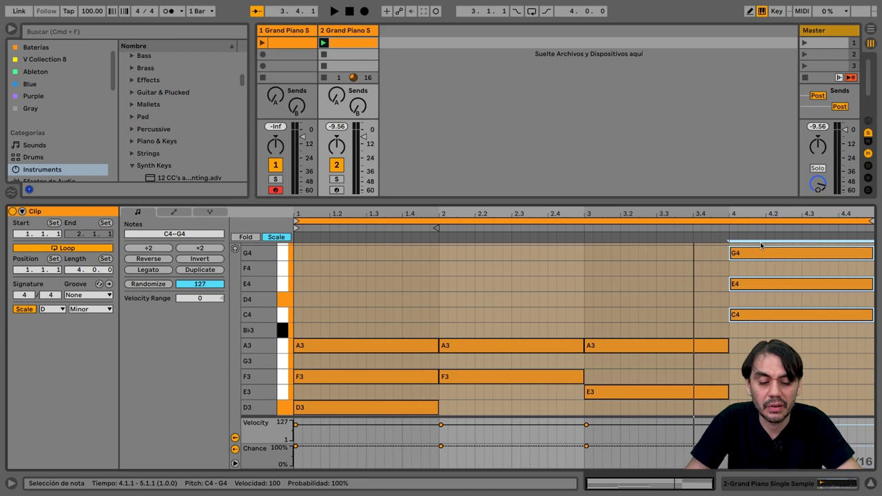
key(shift+Down)
scroll(697, 279, down, 2)
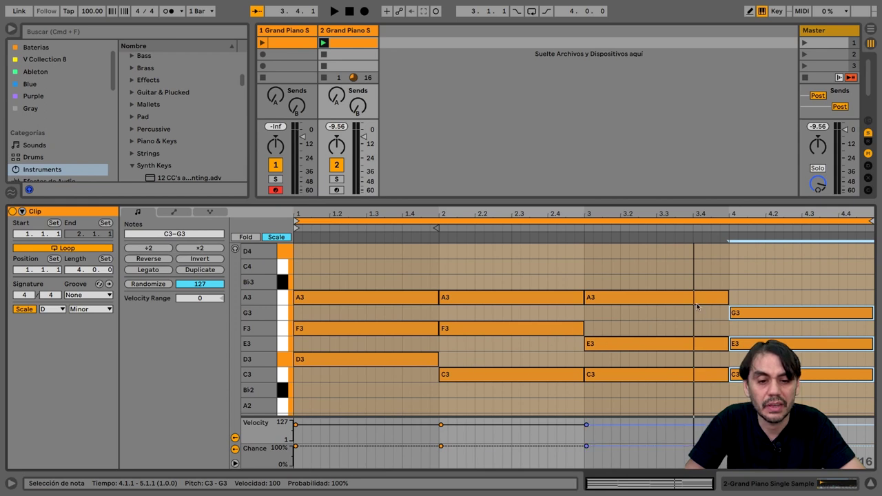
click(774, 301)
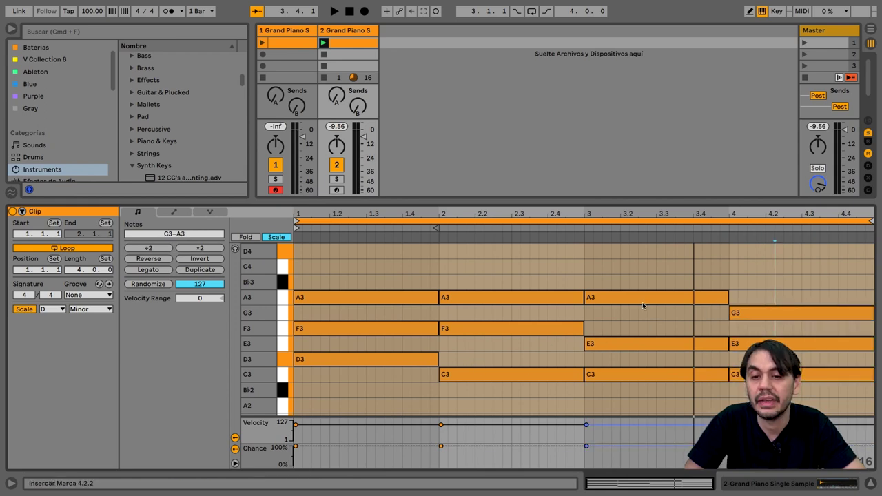
click(323, 42)
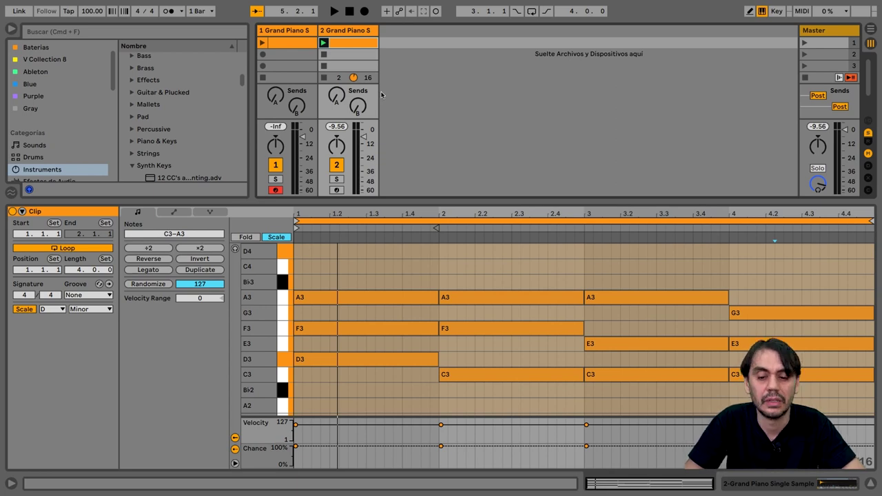
Duplicate the original piano track with its clip and place the copy after the inverted-chord track
click(312, 61)
key(ctrl+d)
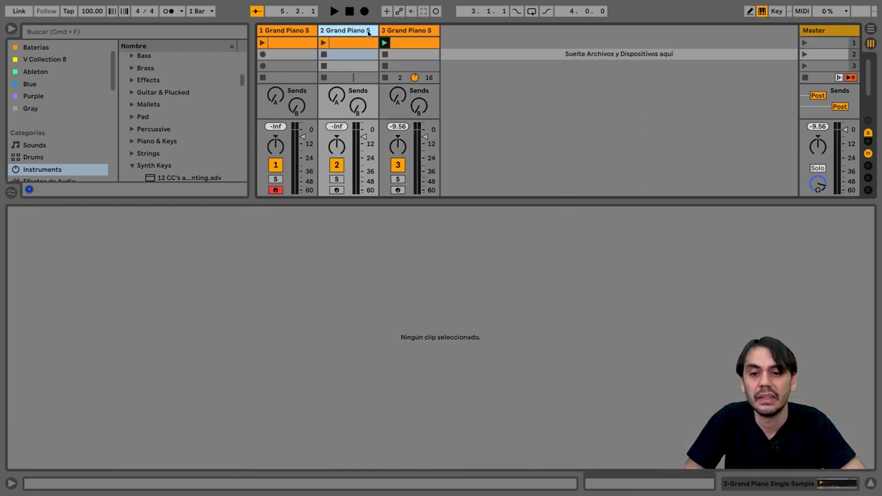
drag(364, 34, 462, 33)
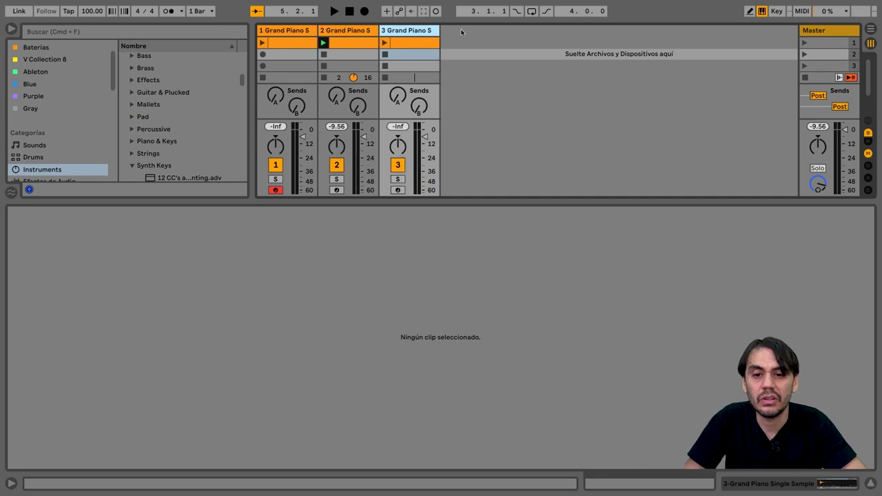
Color the third piano track and its clip teal
right_click(425, 32)
click(501, 206)
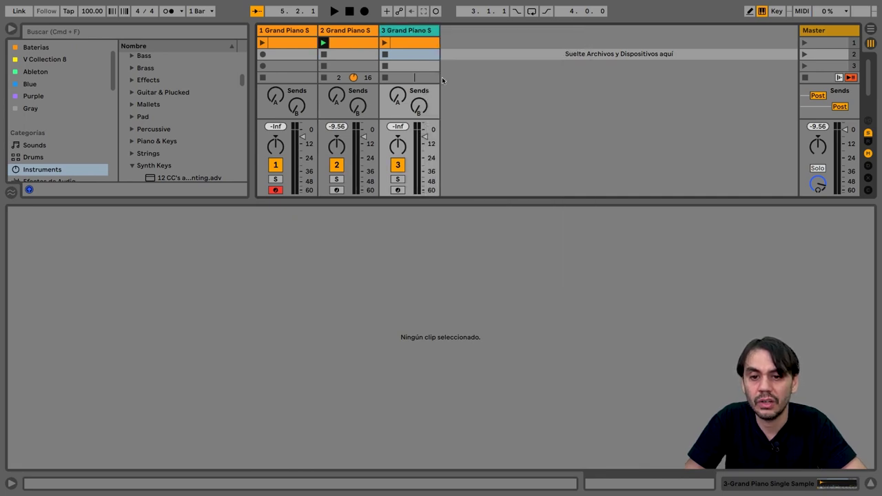
right_click(413, 44)
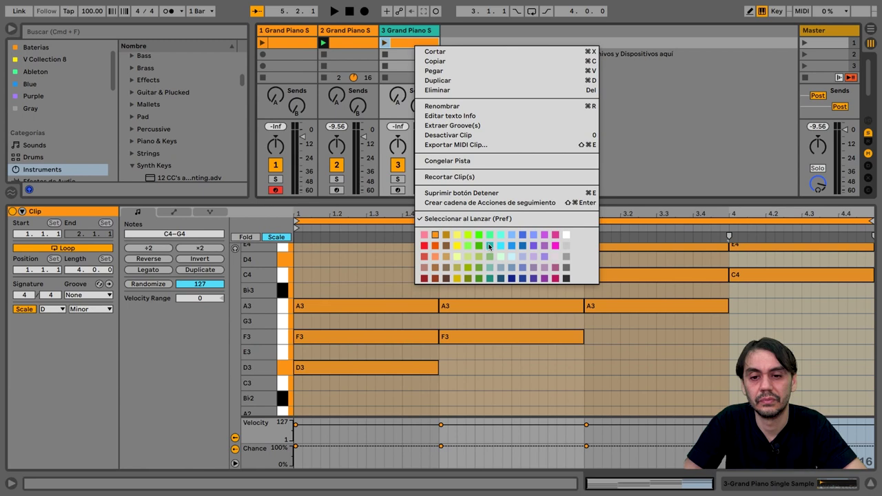
click(489, 245)
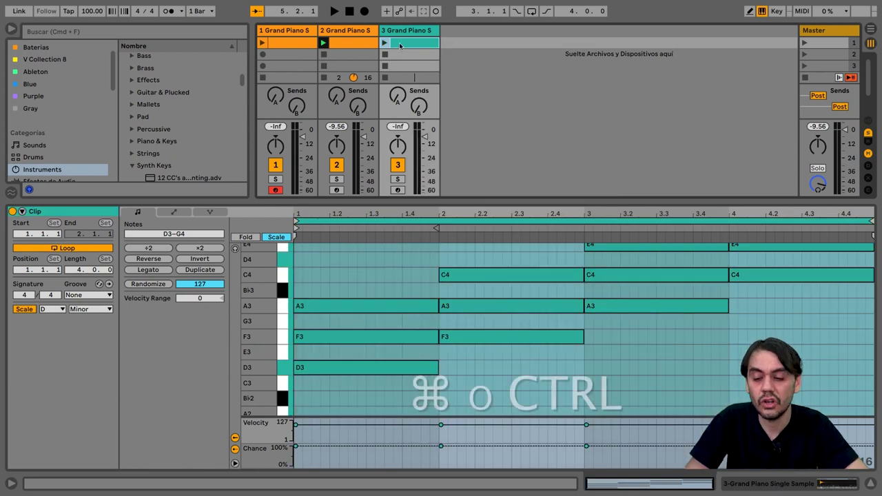
Open the inverted-chord clip and the teal clip together in the note editor, and make the teal clip's notes editable
ctrl+click(357, 44)
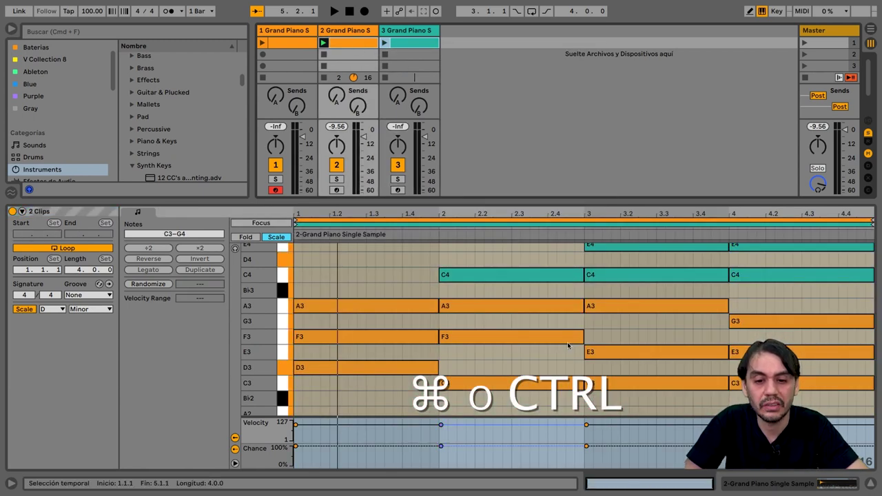
click(529, 308)
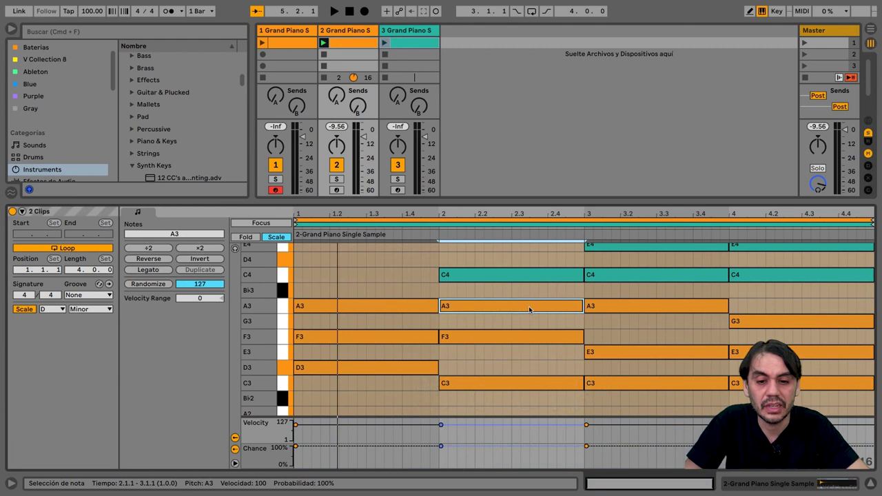
click(484, 225)
click(484, 223)
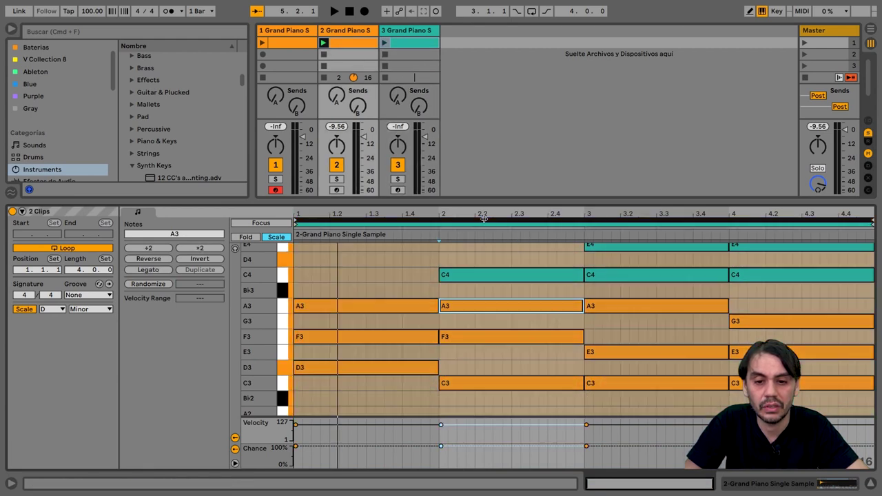
click(484, 224)
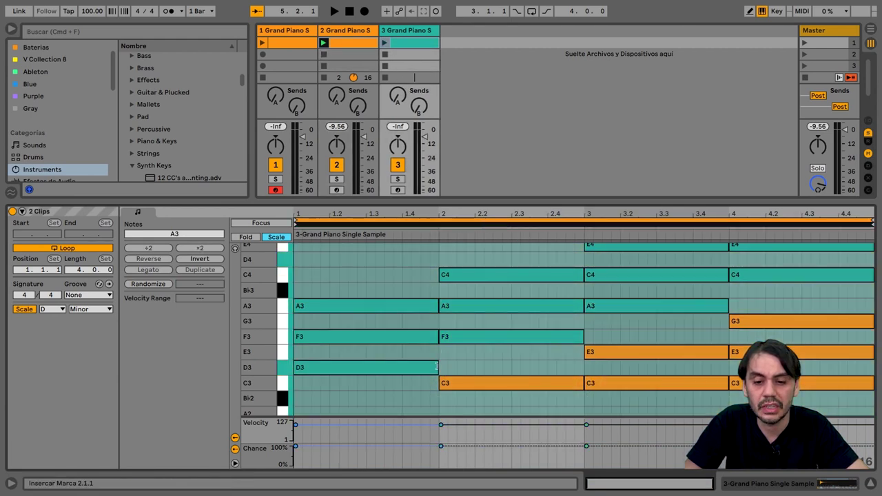
Shorten the teal clip's D3, F3 and A3 notes in bar 1 to one beat each
click(404, 370)
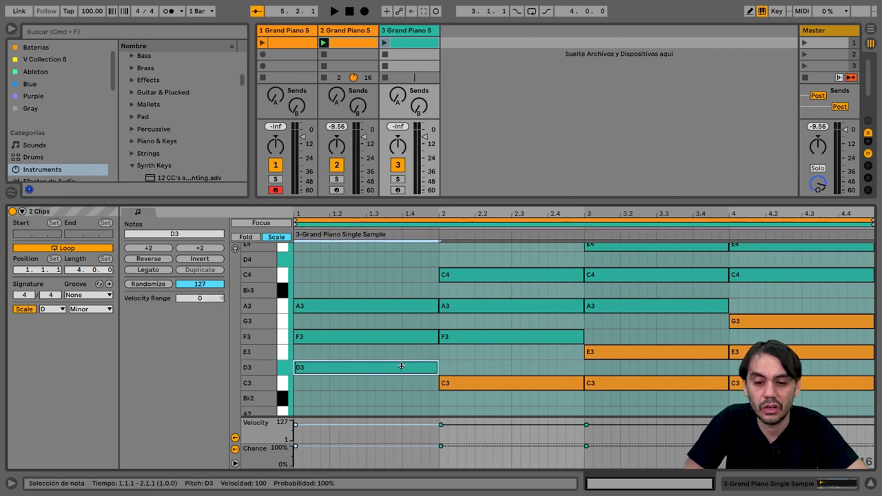
click(400, 337)
shift+click(400, 308)
shift+click(388, 372)
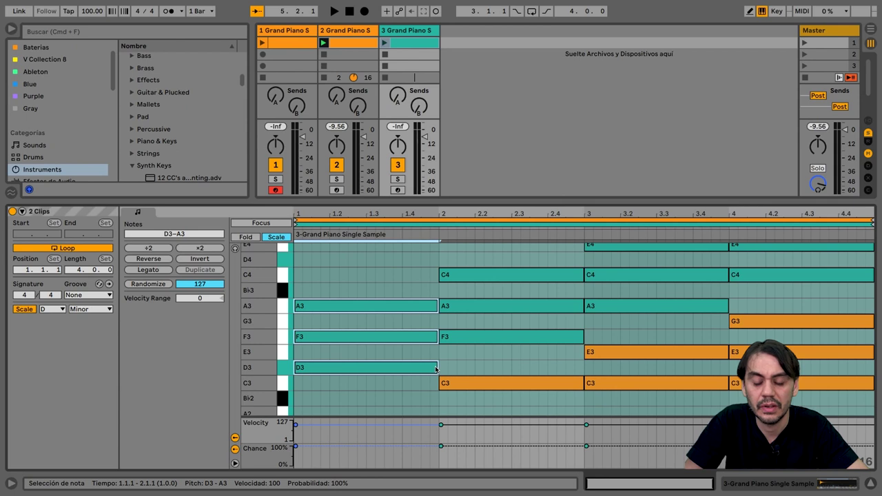
drag(437, 369, 331, 373)
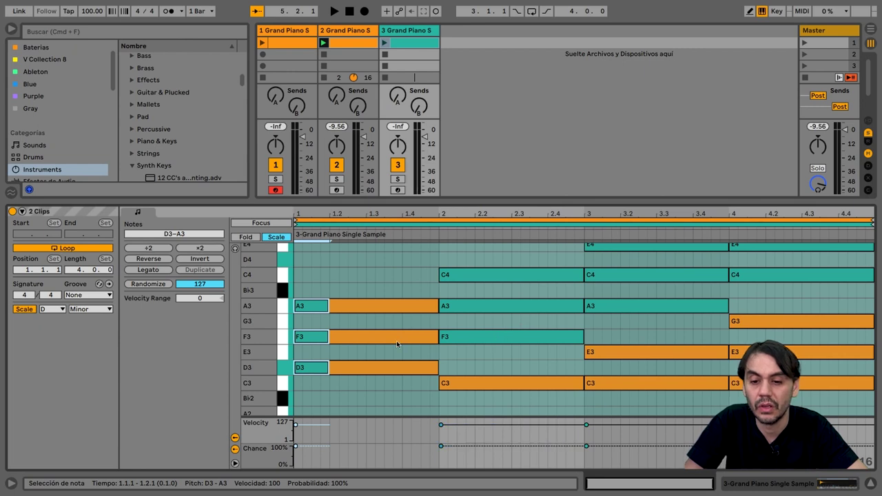
Shorten all the teal clip's chord notes in bars 2, 3 and 4 to one beat each
click(553, 337)
shift+click(546, 309)
shift+click(545, 275)
shift+click(607, 310)
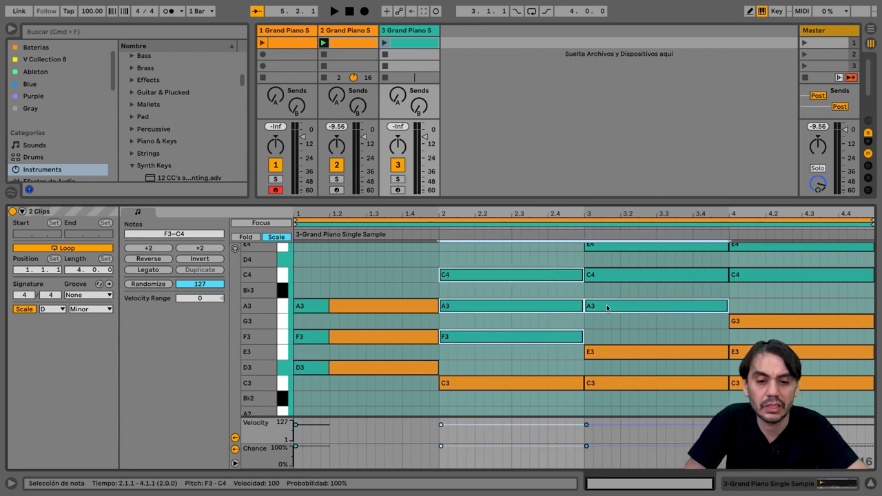
shift+click(610, 278)
shift+click(619, 248)
shift+click(741, 246)
shift+click(750, 273)
scroll(744, 273, up, 2)
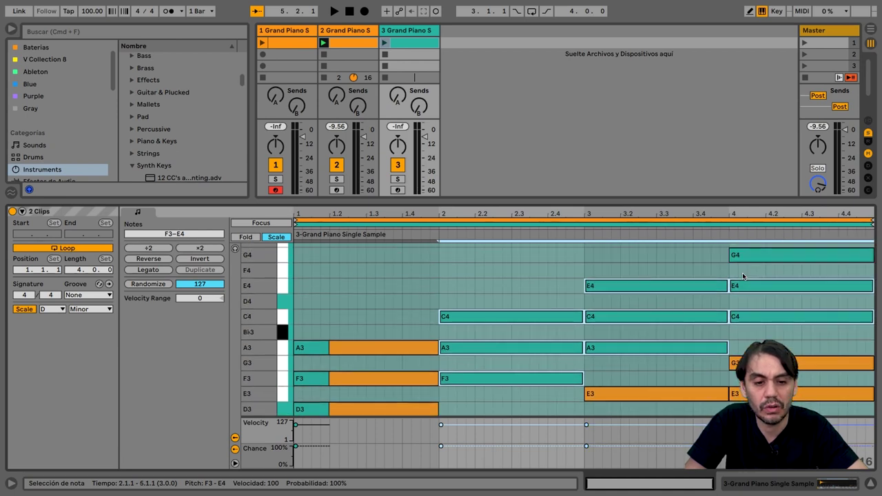
shift+click(754, 258)
drag(582, 317, 475, 319)
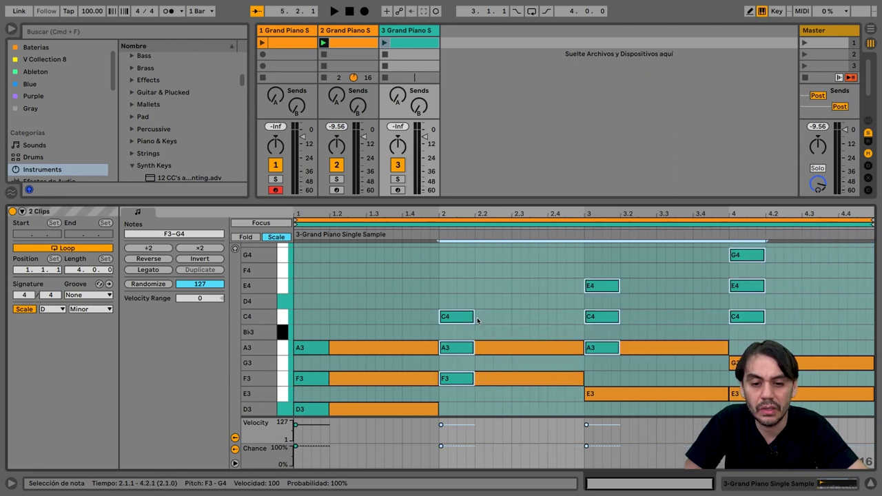
Arpeggiate the teal chord in bar 1 by moving F3 to beat 2 and A3 to beat 3, and play the result
scroll(445, 337, down, 2)
click(386, 338)
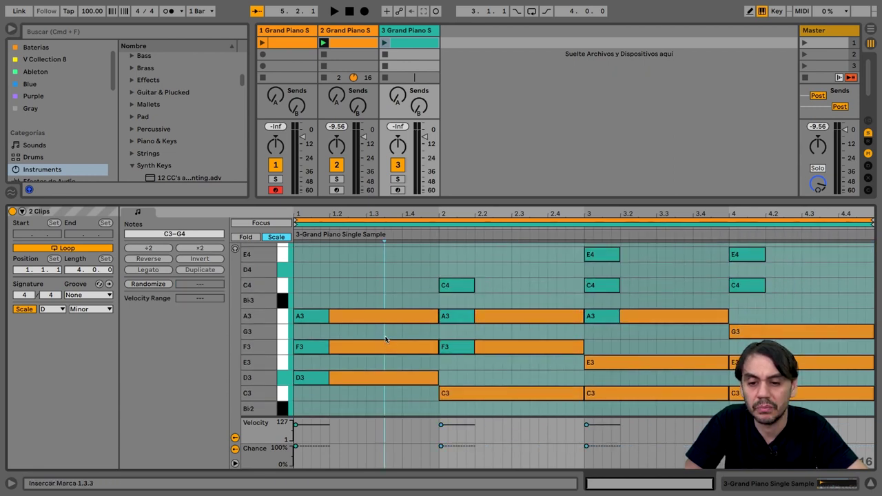
click(318, 348)
drag(317, 348, 348, 348)
drag(314, 319, 386, 322)
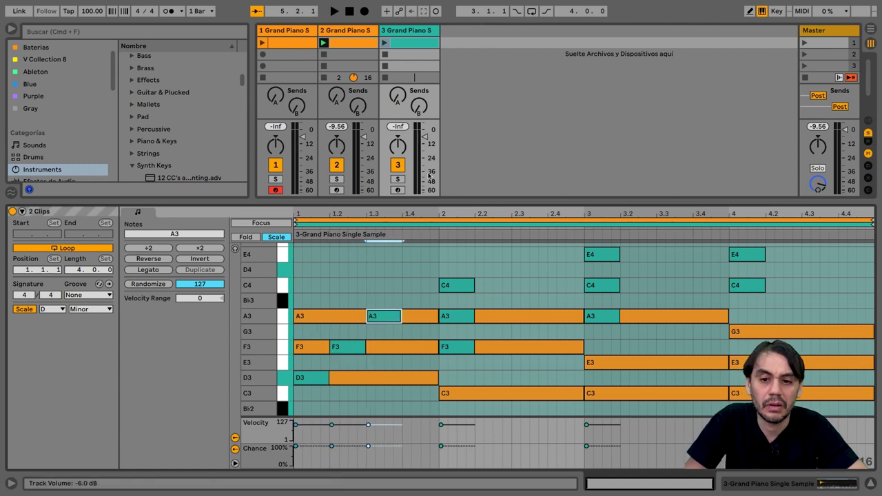
click(384, 43)
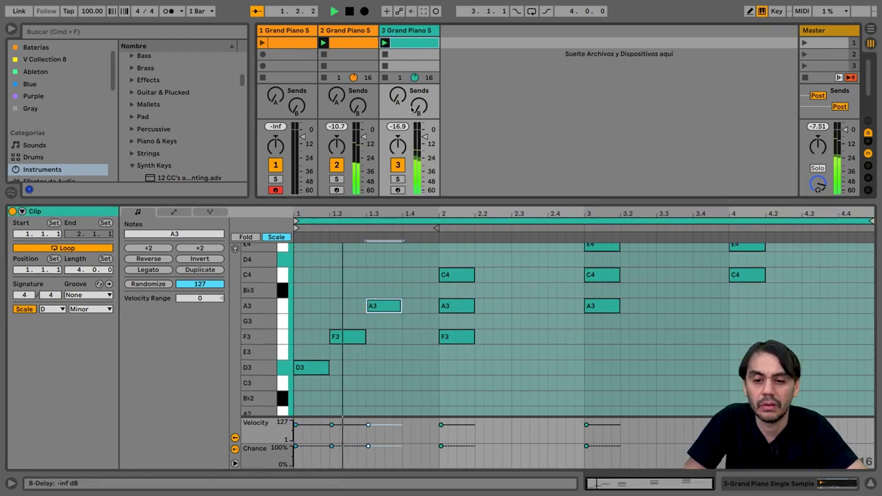
key(space)
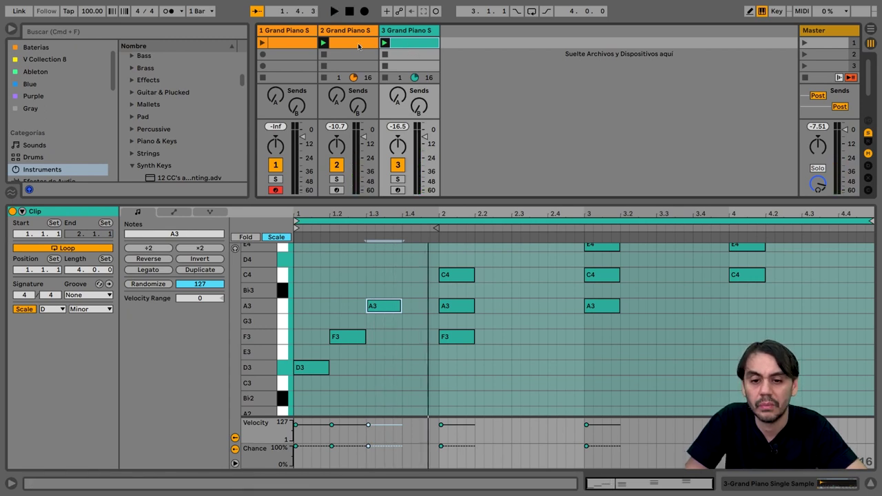
With both clips shown, arpeggiate the teal notes in bar 2 as C4, A3 and F3 on beats 1, 2 and 3, and play them
shift+click(358, 43)
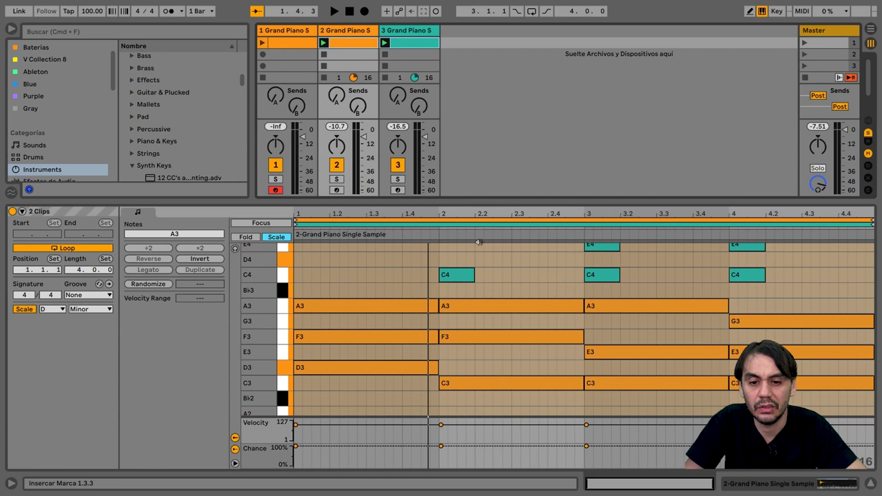
click(473, 226)
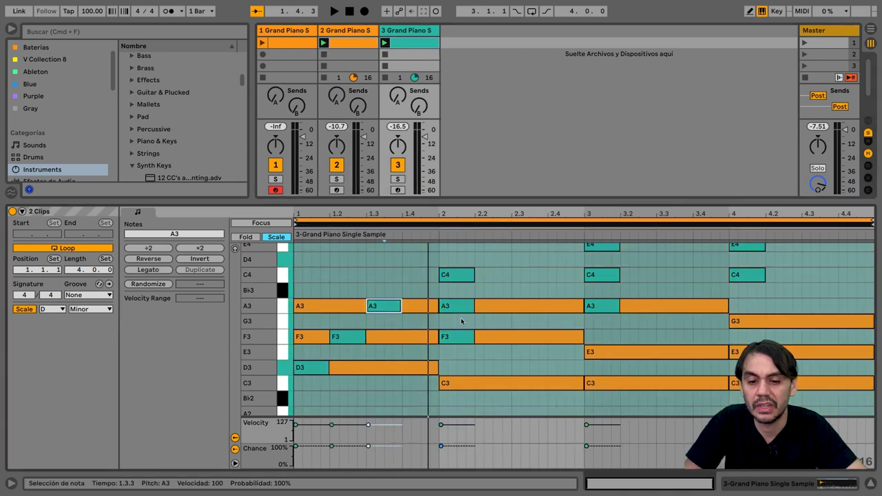
double_click(493, 308)
drag(460, 279, 529, 284)
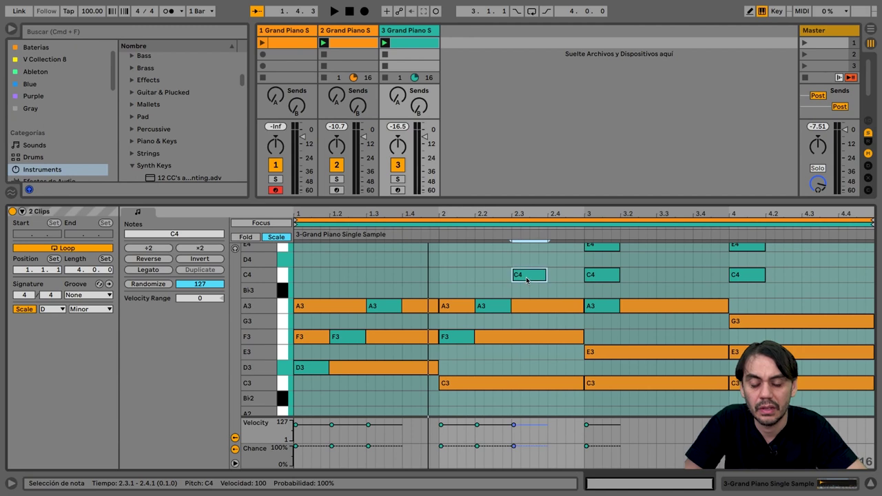
drag(518, 279, 453, 282)
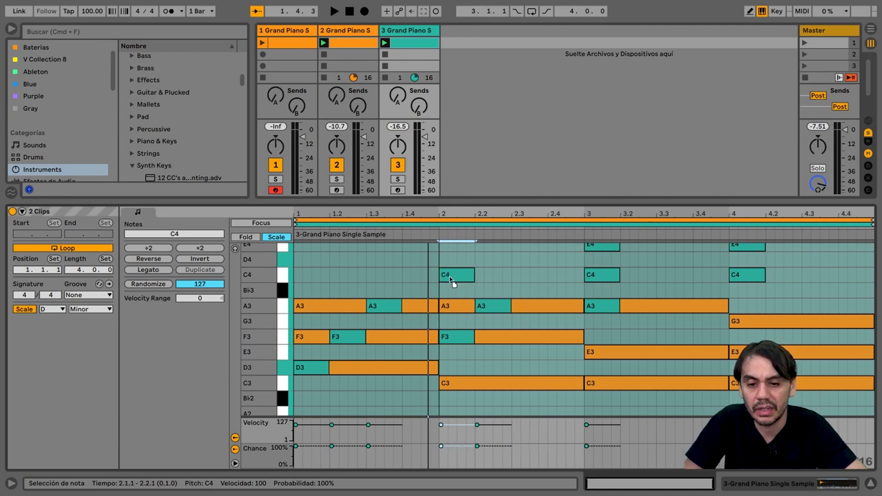
drag(452, 337, 528, 338)
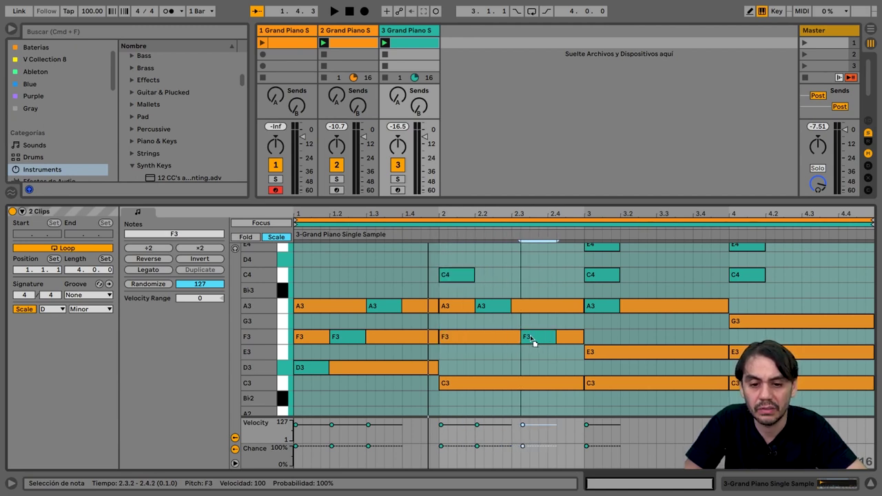
key(space)
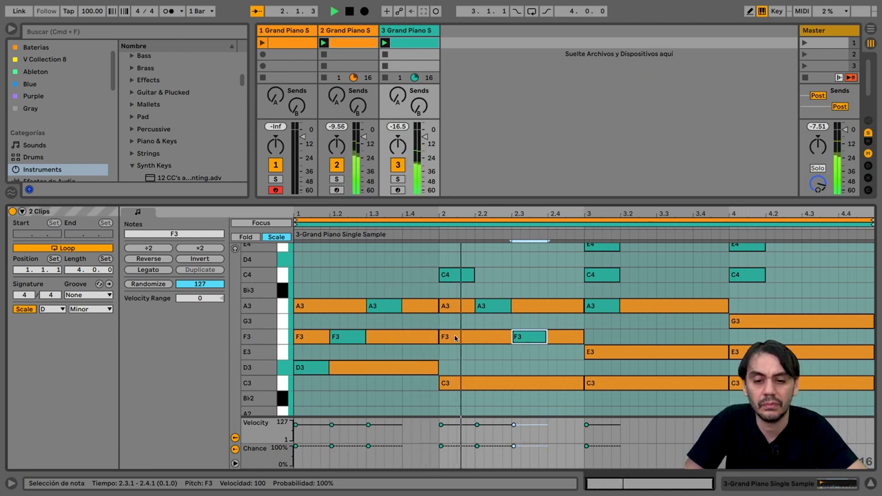
Arpeggiate the teal chord in bar 3 as A3, C4 and E4 on beats 1, 2 and 3, and start playback
scroll(601, 295, up, 1)
drag(601, 295, 637, 295)
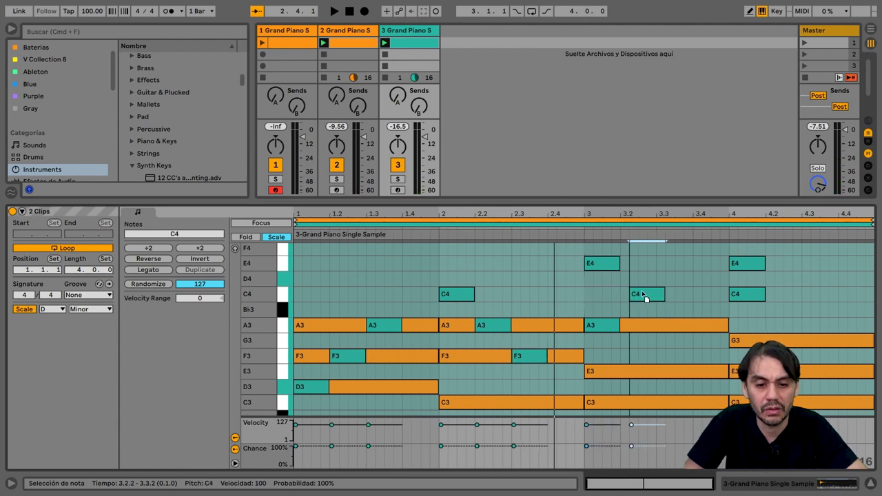
drag(603, 262, 675, 263)
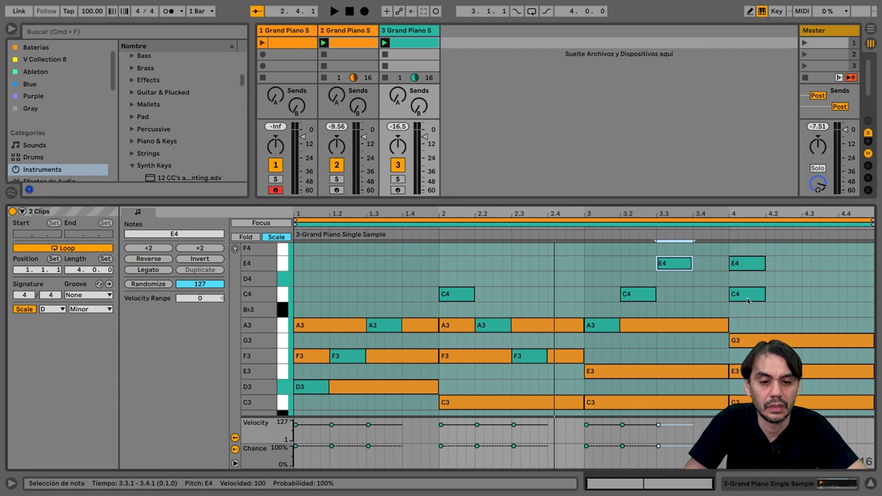
key(space)
Arpeggiate the teal chord in bar 4 as G4, E4 and C4 on beats 1, 2 and 3
scroll(755, 308, up, 3)
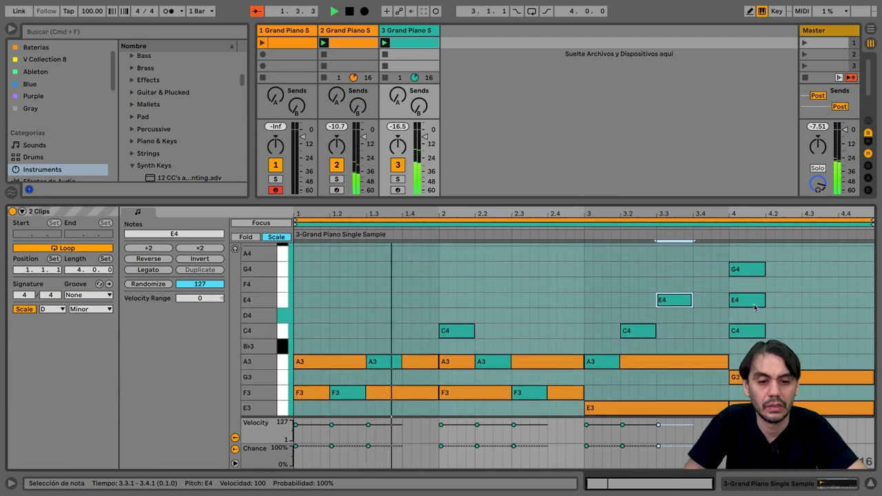
drag(748, 303, 781, 310)
drag(748, 334, 821, 336)
scroll(758, 337, down, 1)
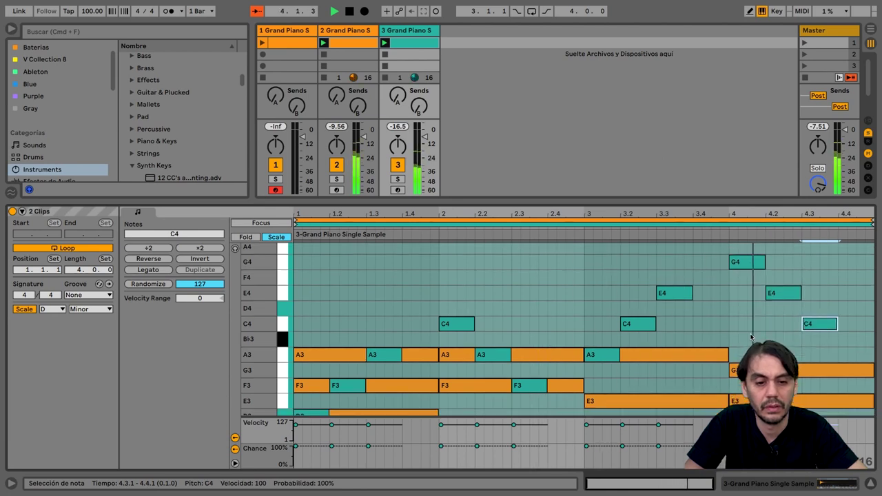
scroll(751, 337, down, 3)
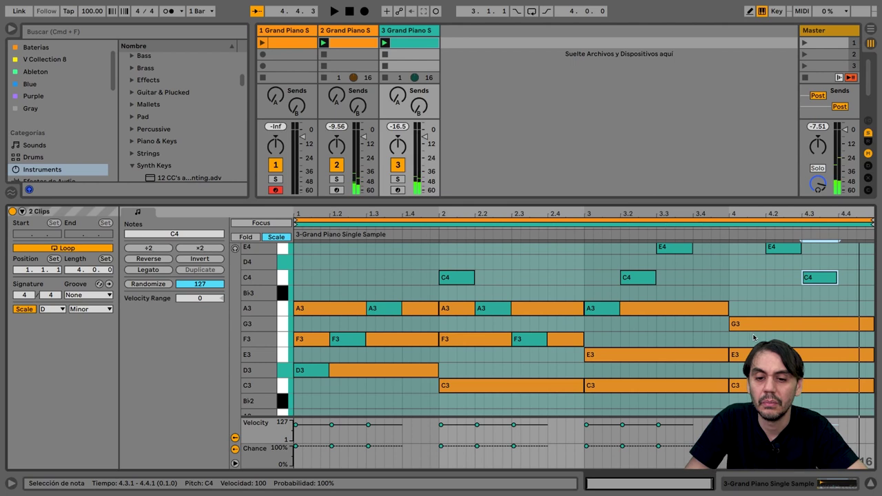
Shift all the teal melody notes in the four bars one beat later and play the result with the chords
click(314, 372)
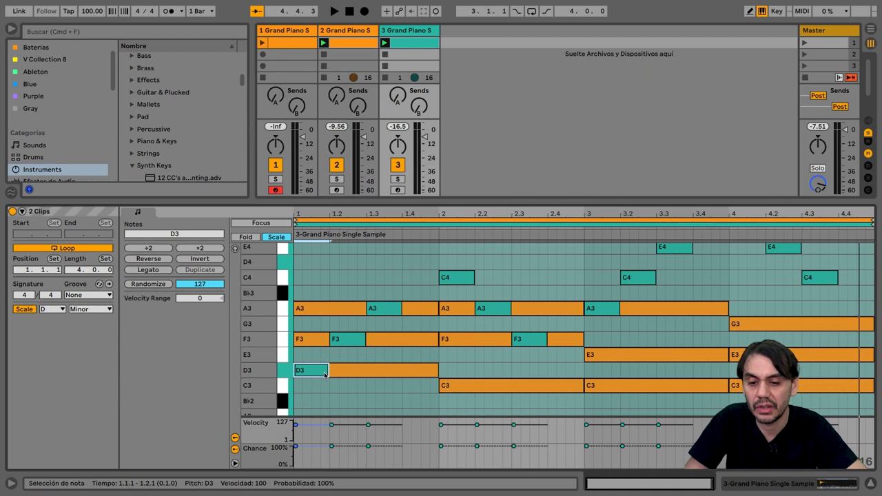
shift+click(345, 341)
shift+click(384, 309)
shift+click(456, 277)
shift+click(493, 308)
shift+click(529, 339)
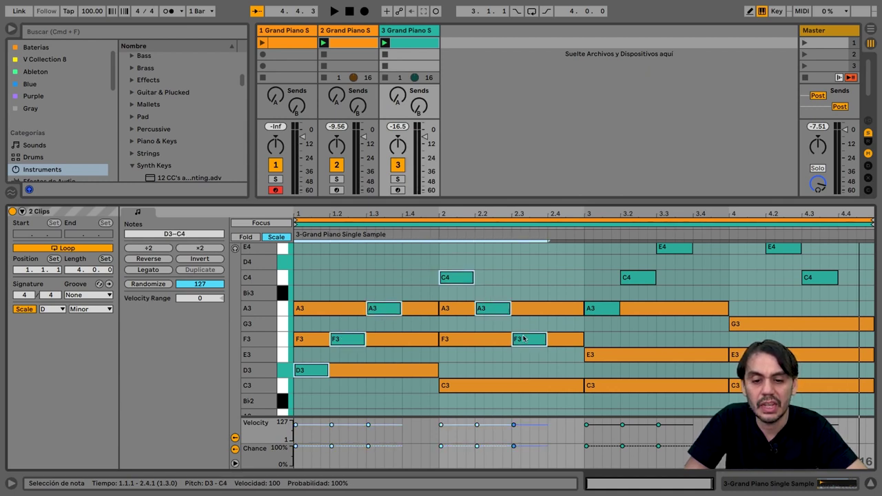
shift+click(596, 307)
shift+click(639, 278)
shift+click(672, 248)
scroll(686, 272, up, 2)
shift+click(756, 246)
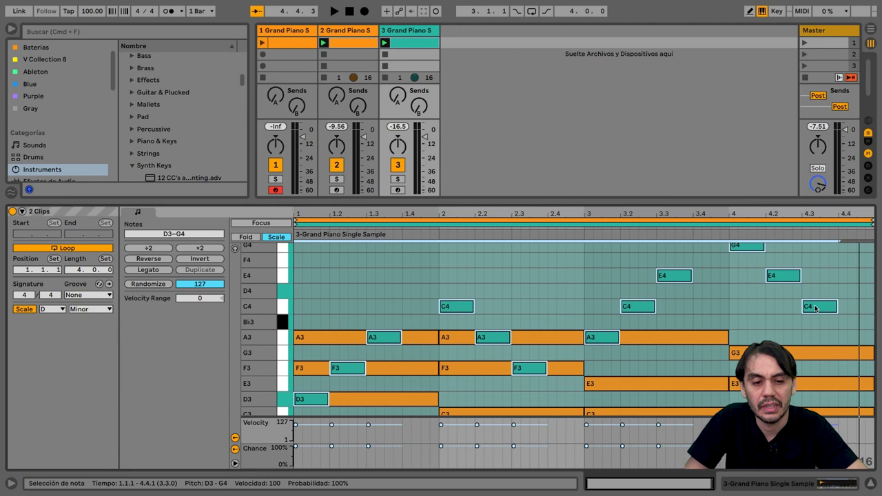
drag(780, 275, 813, 277)
key(space)
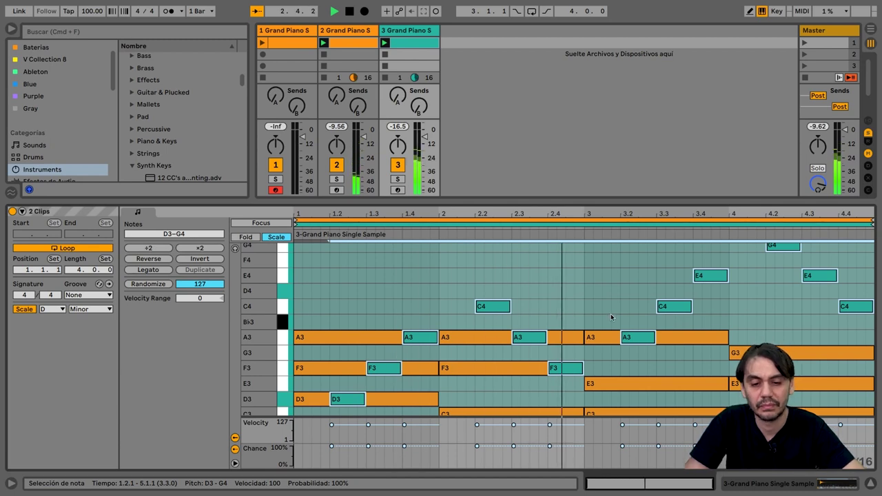
scroll(611, 317, up, 2)
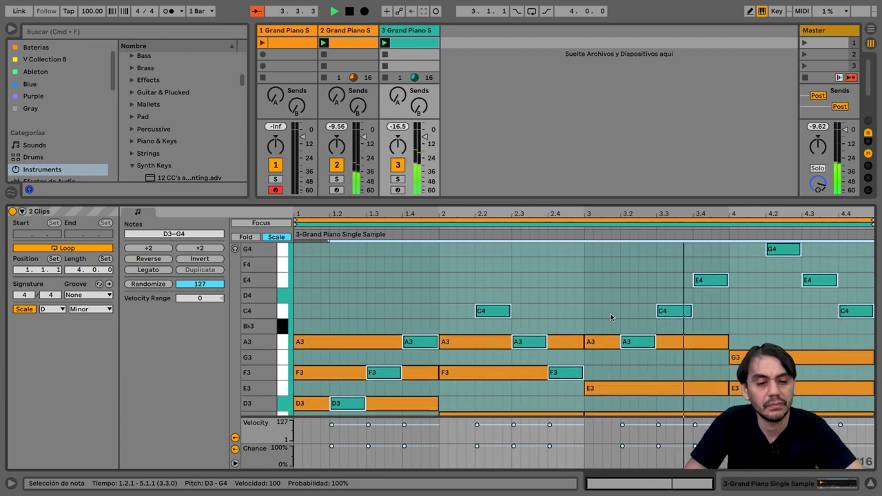
scroll(611, 317, down, 3)
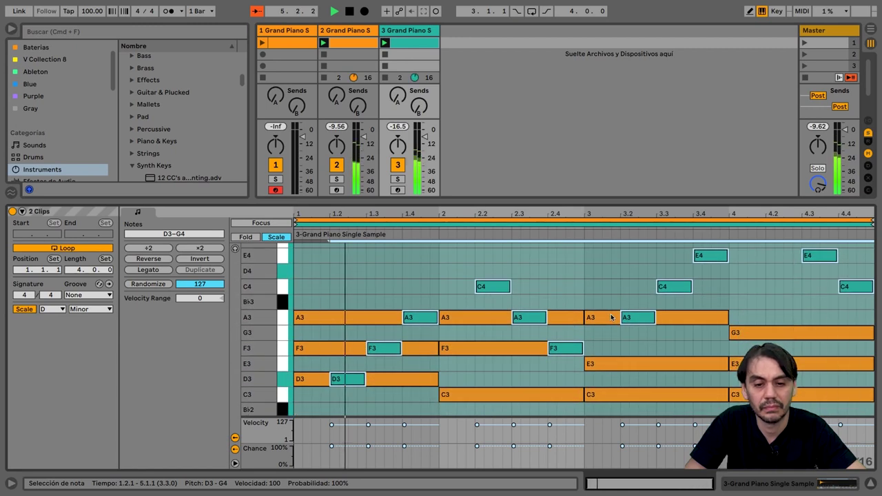
scroll(611, 313, up, 1)
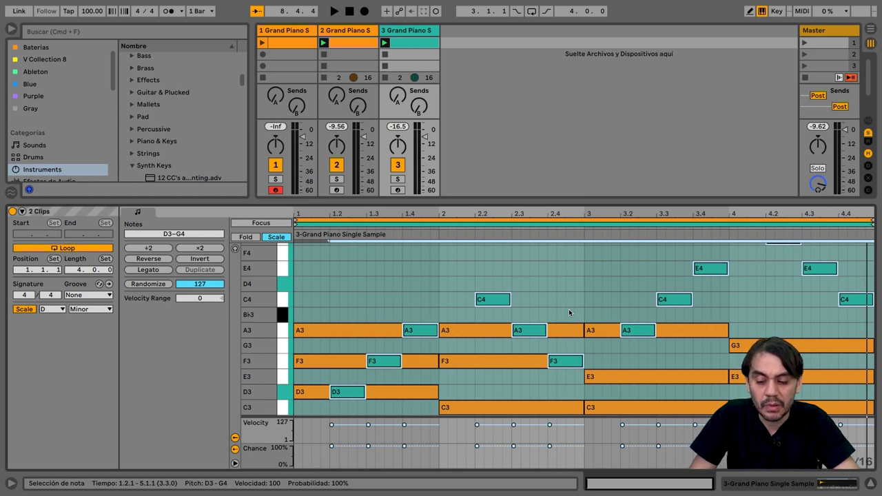
Transpose the whole teal melody up one octave and play it against the orange chords
key(shift+Up)
key(space)
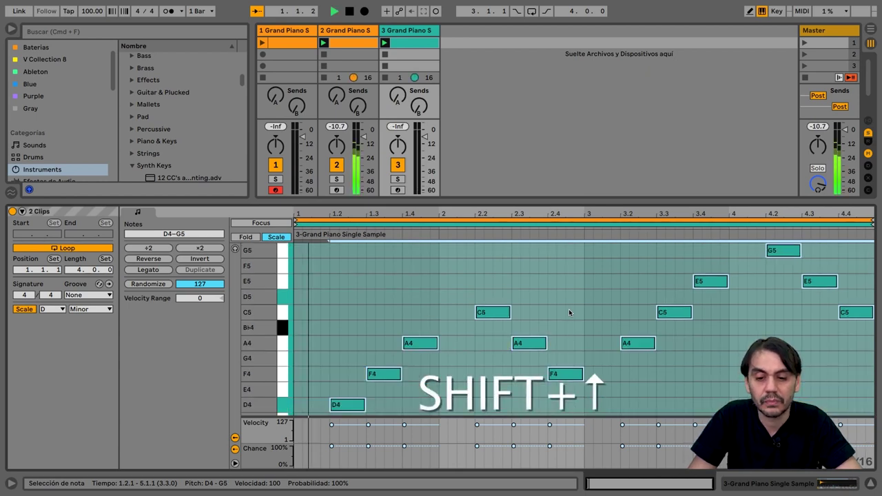
scroll(562, 331, down, 4)
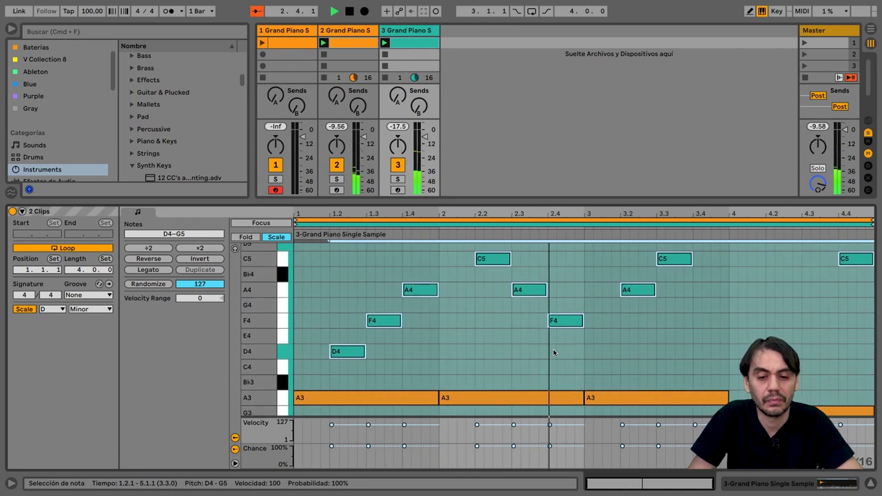
scroll(554, 353, up, 2)
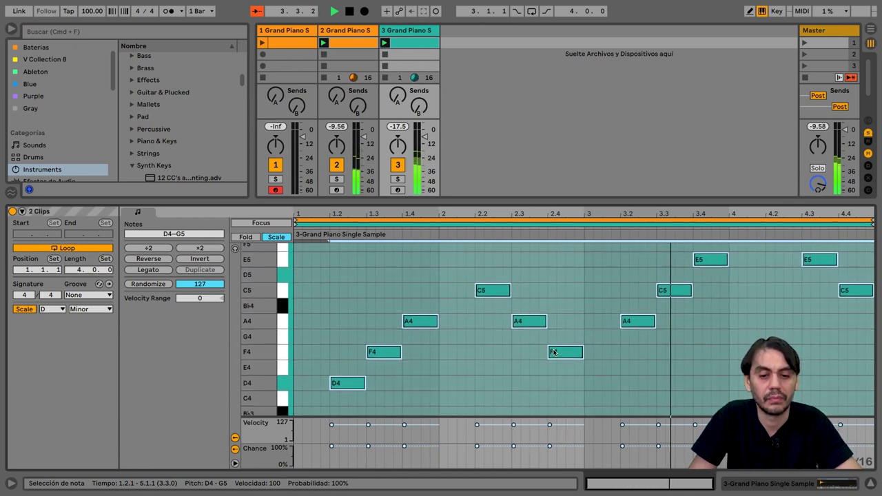
scroll(554, 353, down, 1)
scroll(554, 353, down, 4)
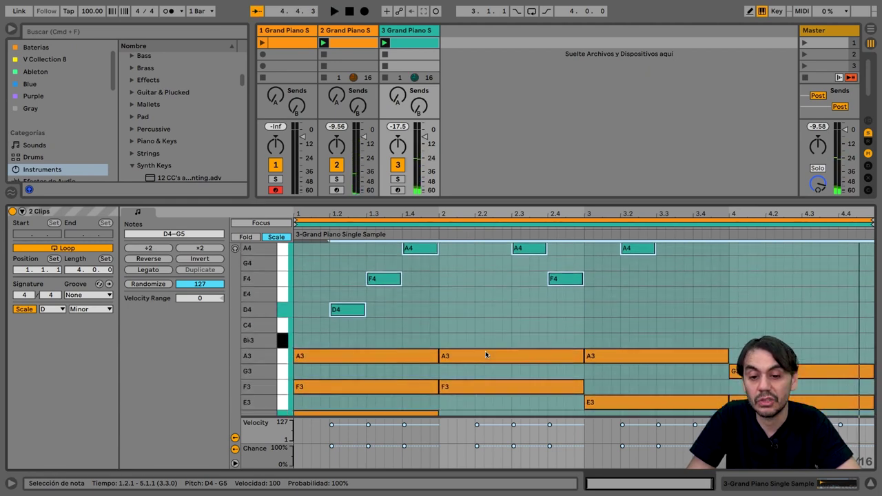
scroll(485, 353, down, 2)
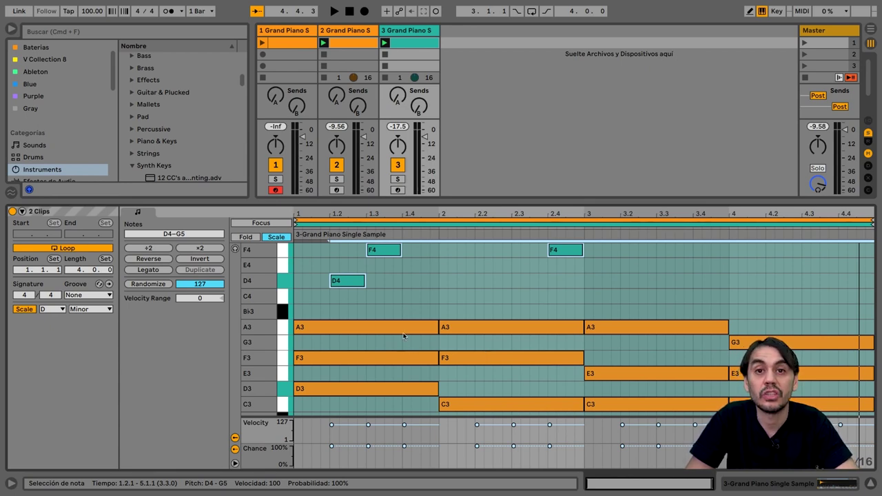
Duplicate the first Grand Piano track and place the copy after the teal track as track 4
click(390, 304)
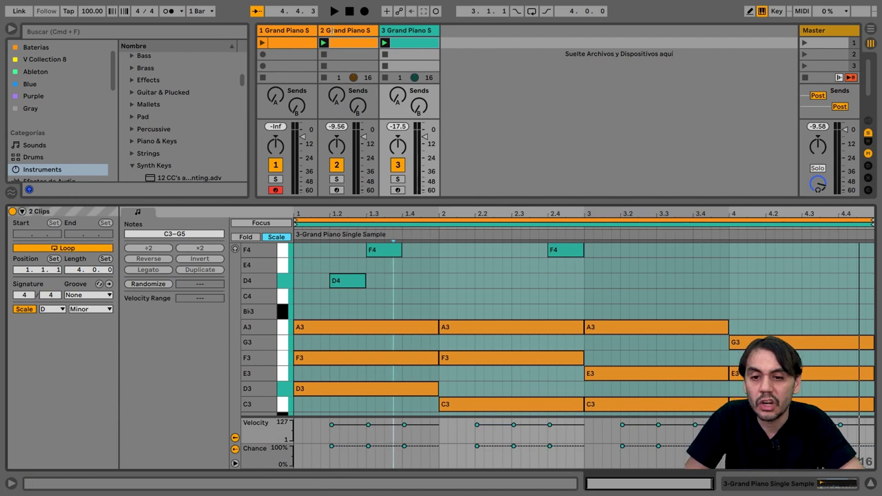
click(298, 33)
key(super+d)
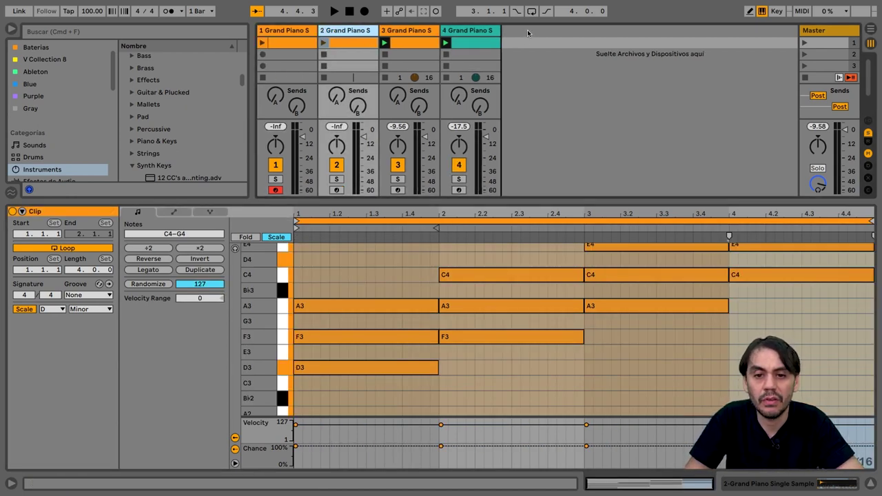
Color track 4 and its clip blue
right_click(466, 33)
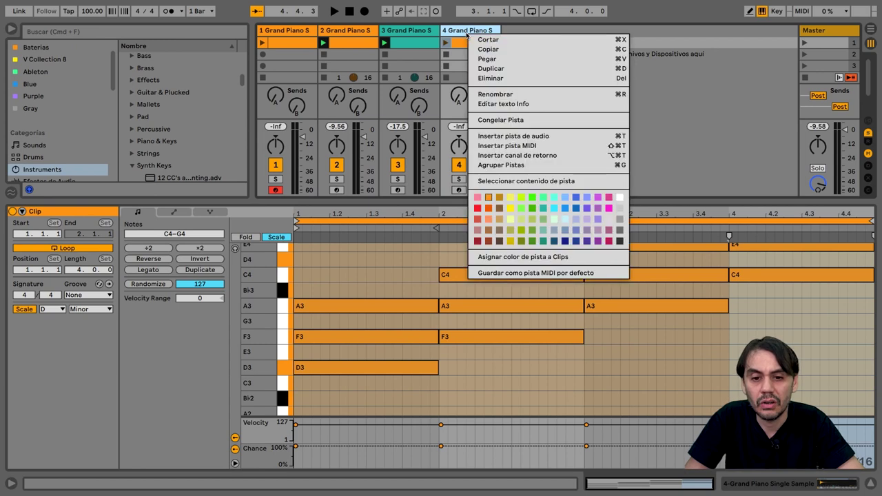
click(574, 200)
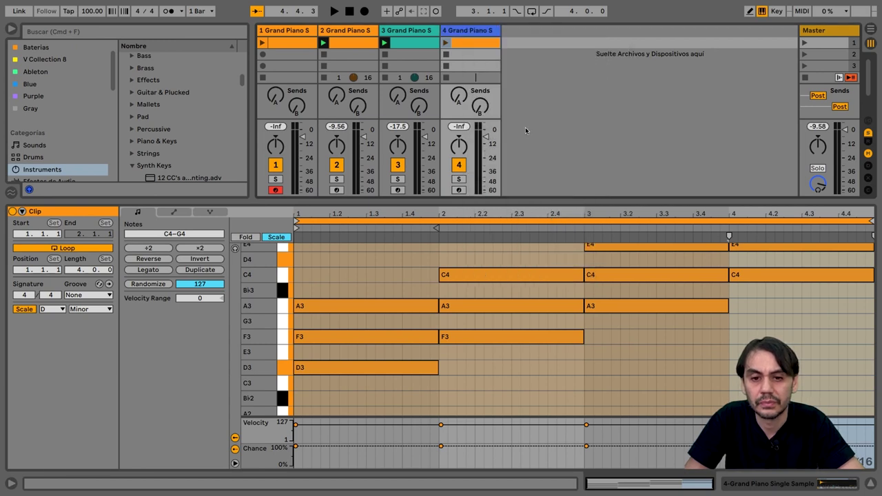
right_click(476, 44)
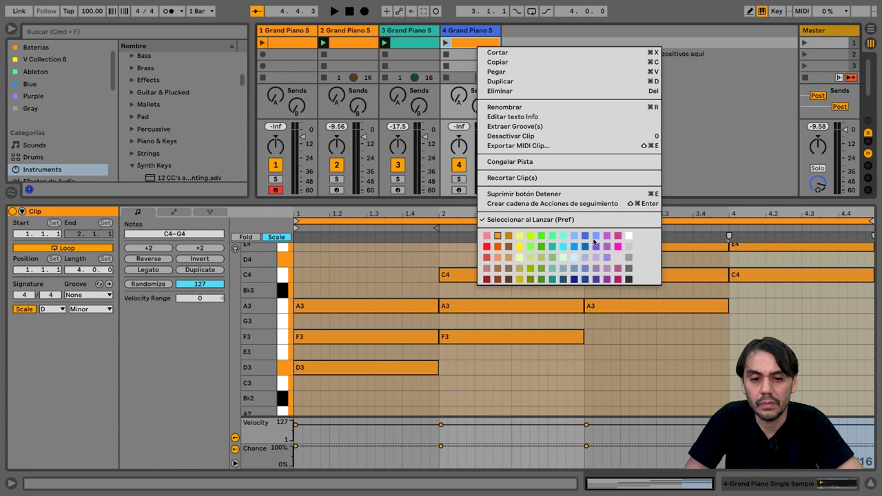
click(586, 237)
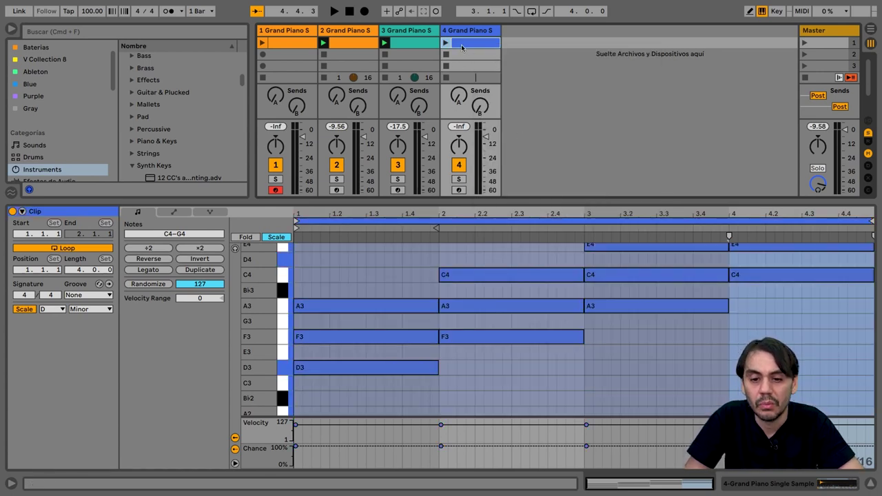
Shorten all the chord notes in the blue clip to one beat each
scroll(462, 264, up, 1)
scroll(463, 264, down, 1)
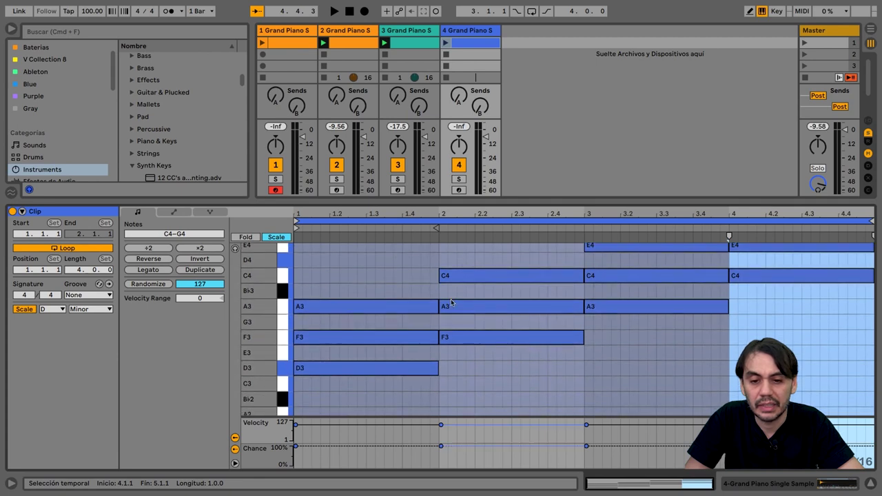
click(436, 346)
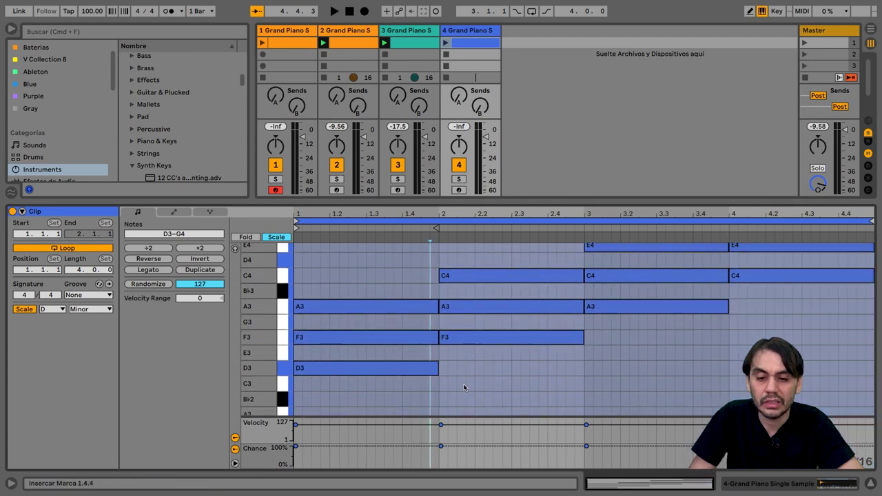
key(super+a)
drag(437, 368, 329, 371)
click(379, 345)
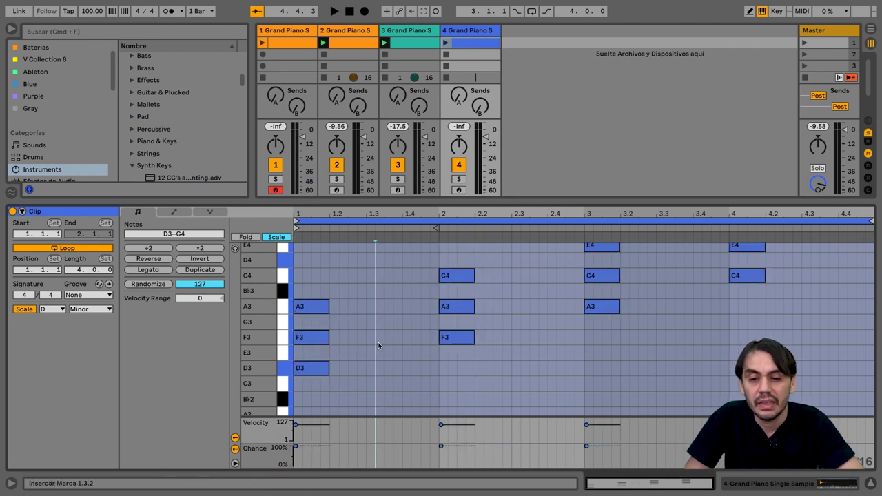
Repeat the blue clip's one-beat chords on beats 2, 3 and 4 of every bar
scroll(360, 318, down, 2)
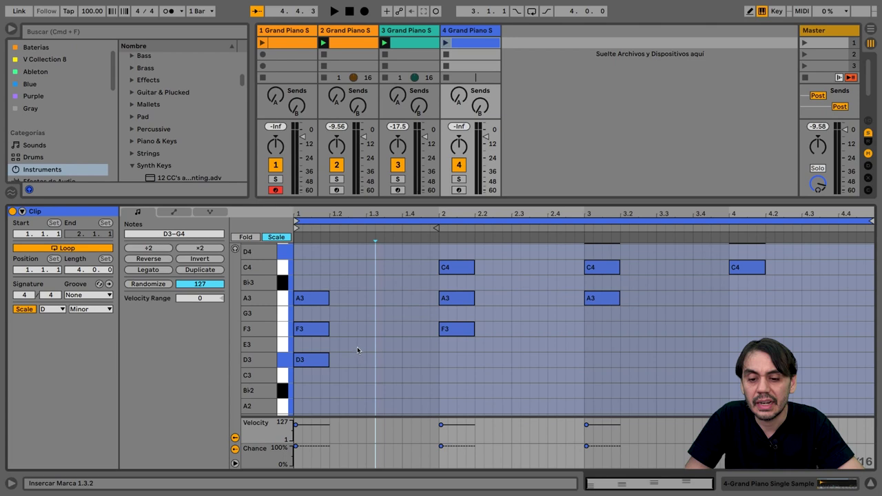
key(super+a)
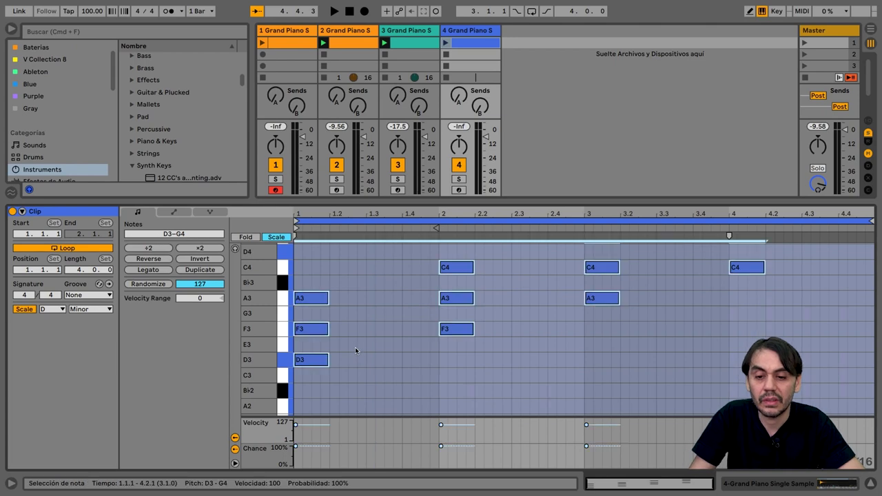
click(329, 254)
key(super+d)
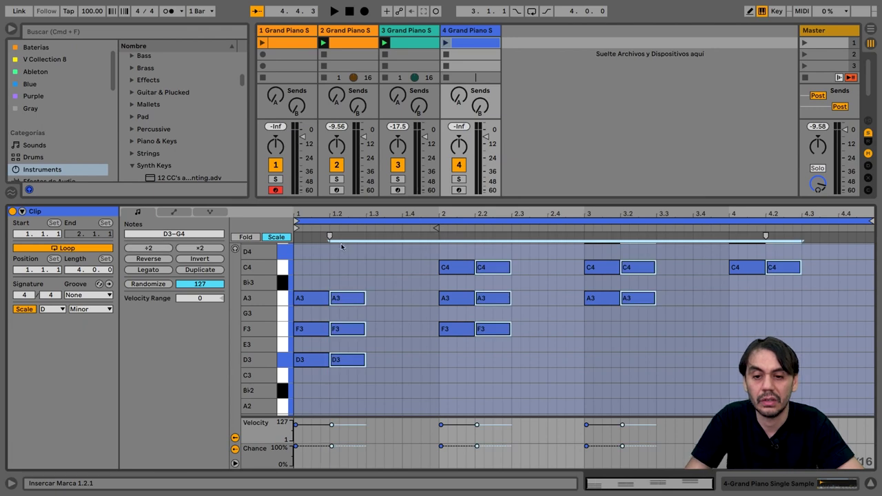
click(365, 250)
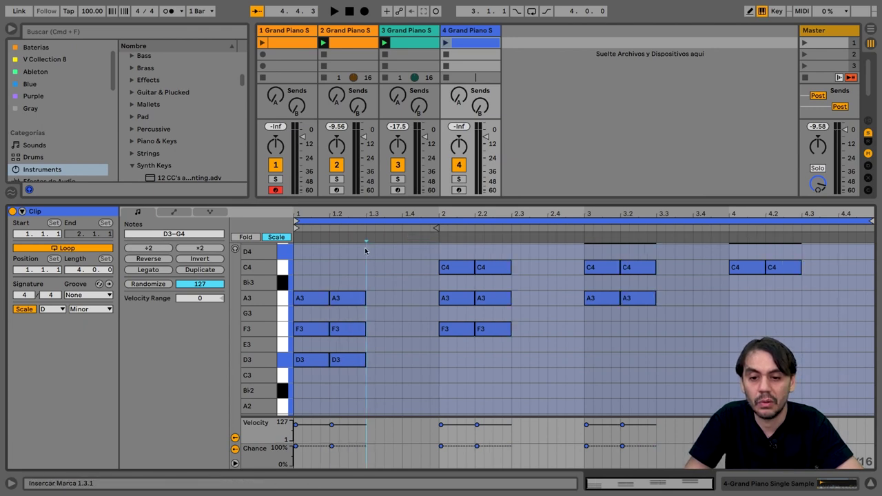
key(super+d)
click(403, 249)
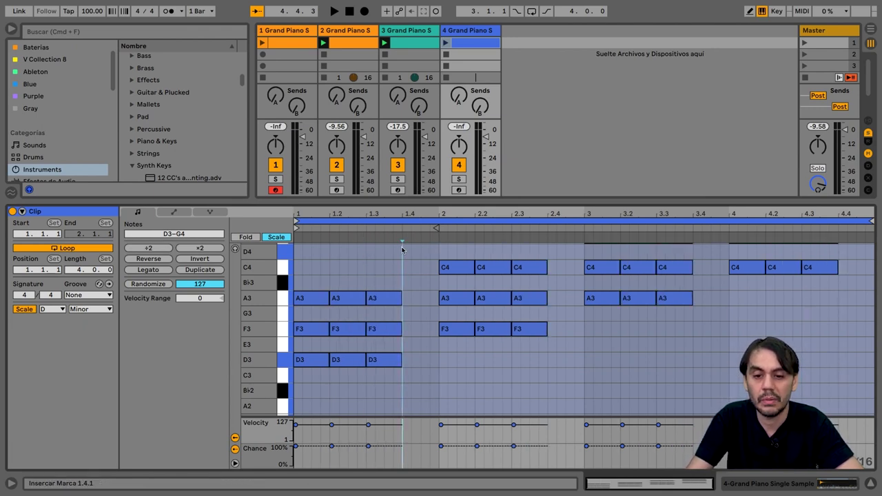
key(super+d)
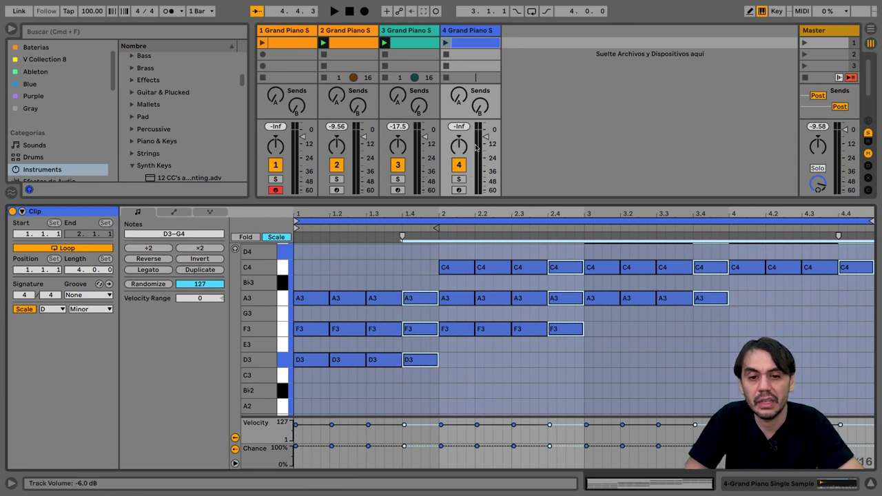
Stop all the clips and play only the blue clip with the repeated chords
click(807, 78)
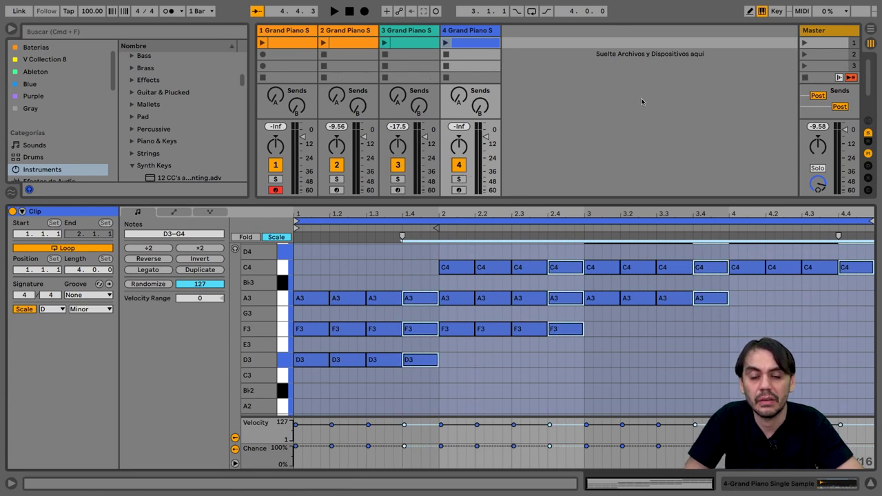
click(445, 42)
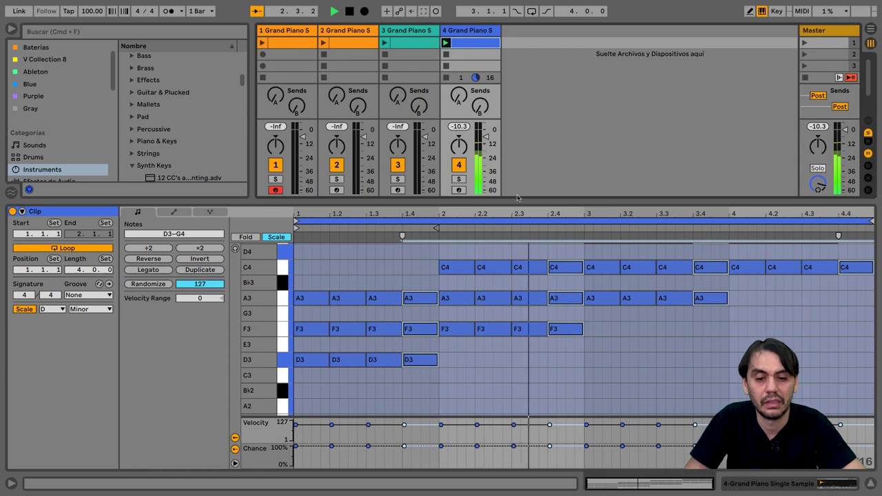
scroll(578, 364, up, 2)
scroll(577, 365, down, 1)
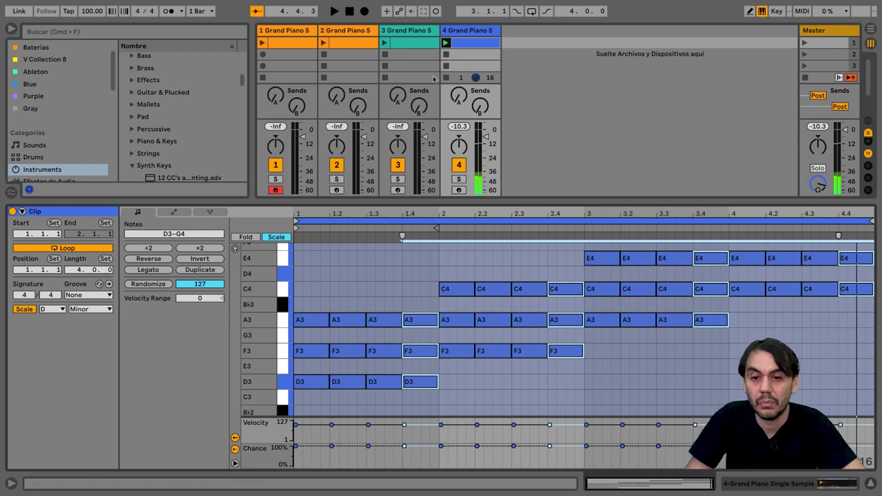
Show the clips of tracks 2, 3 and 4 together in the note editor, with the blue clip as the editable one
click(473, 49)
shift+click(416, 45)
shift+click(368, 46)
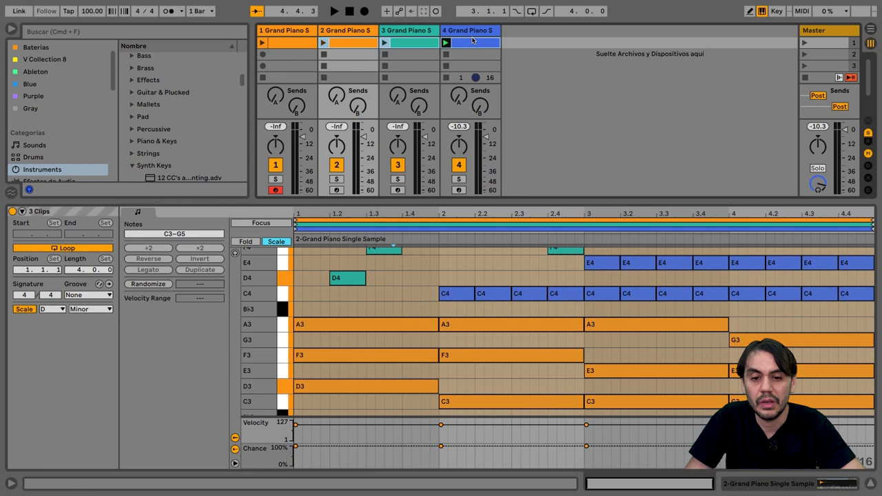
click(473, 41)
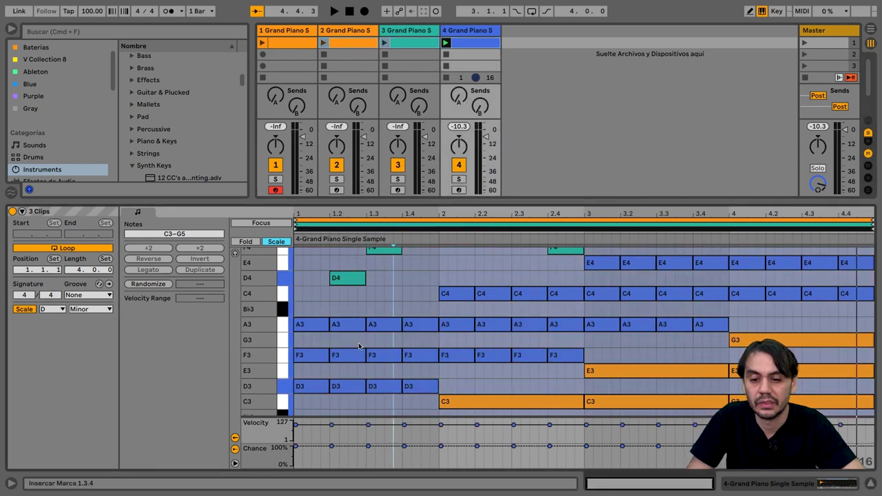
Deactivate all F3 and A3 notes in bar 1 of the blue clip, leaving only the D3 notes active
click(315, 357)
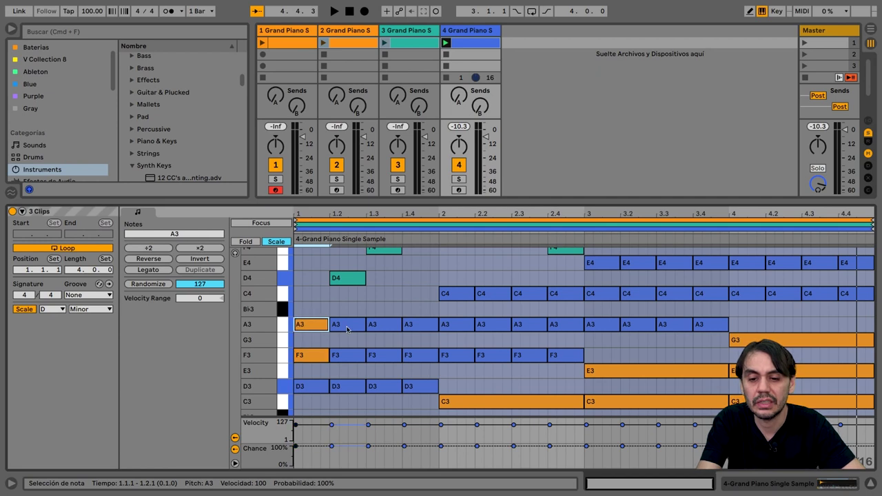
click(348, 357)
click(384, 357)
click(384, 326)
click(422, 327)
click(422, 356)
Deactivate all A3 and C4 notes in bar 2 of the blue clip, leaving only the F3 notes active
click(453, 356)
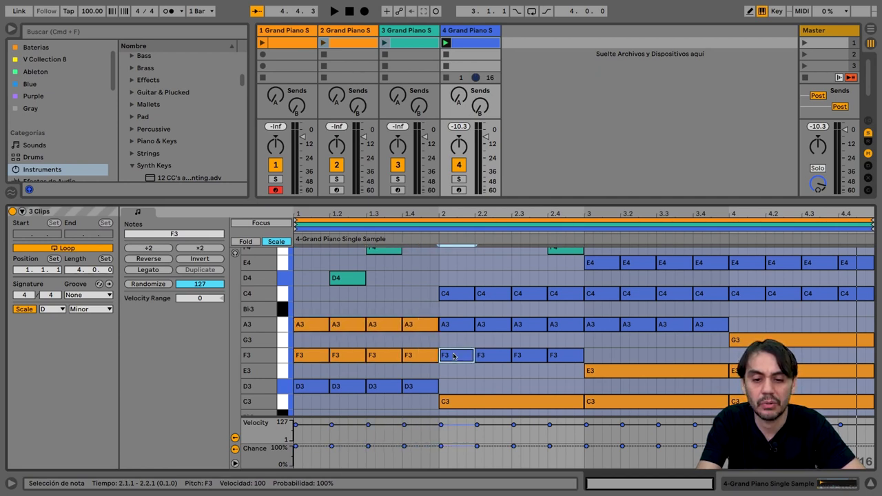
click(455, 325)
click(455, 295)
click(482, 295)
click(486, 324)
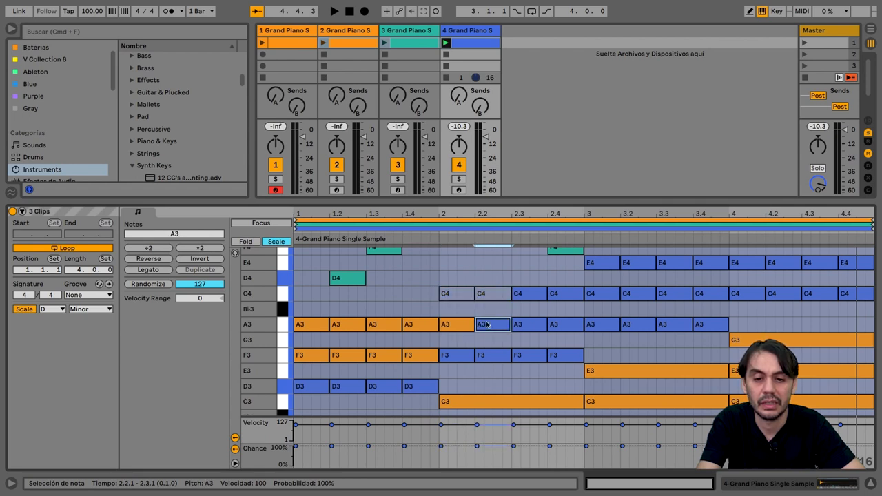
click(522, 298)
click(526, 322)
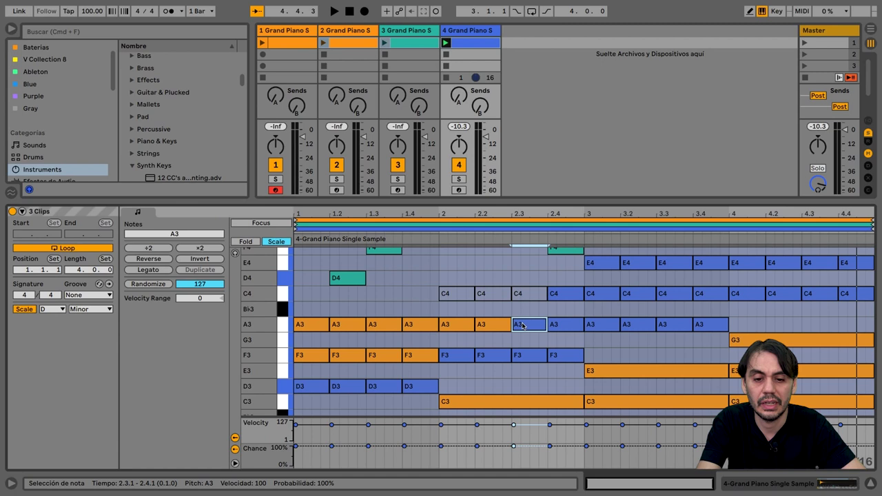
click(564, 320)
click(566, 295)
Deactivate all C4 and E4 notes in bar 3 of the blue clip, leaving only the A3 notes active
click(607, 266)
click(604, 296)
key(space)
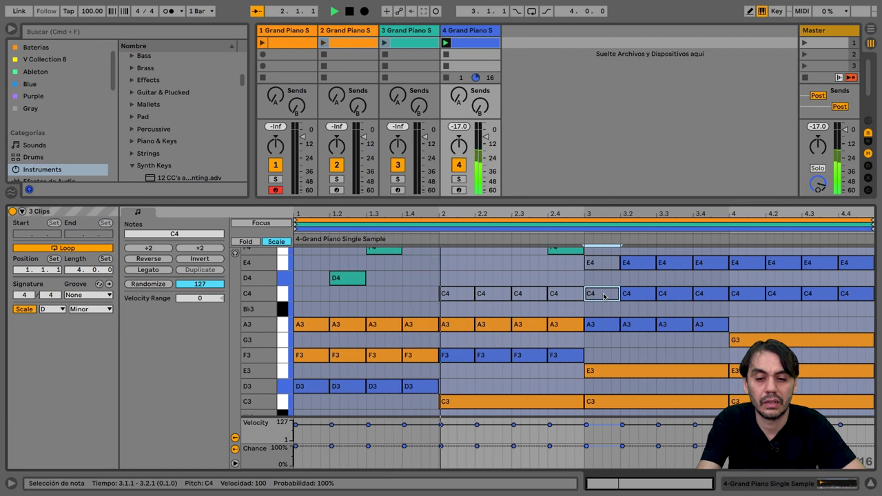
click(635, 294)
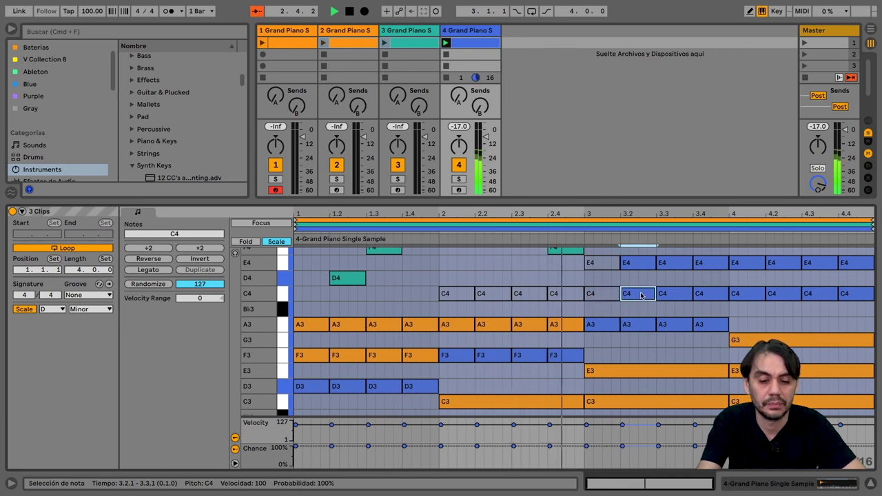
click(644, 263)
key(0)
click(673, 263)
key(0)
click(673, 293)
key(0)
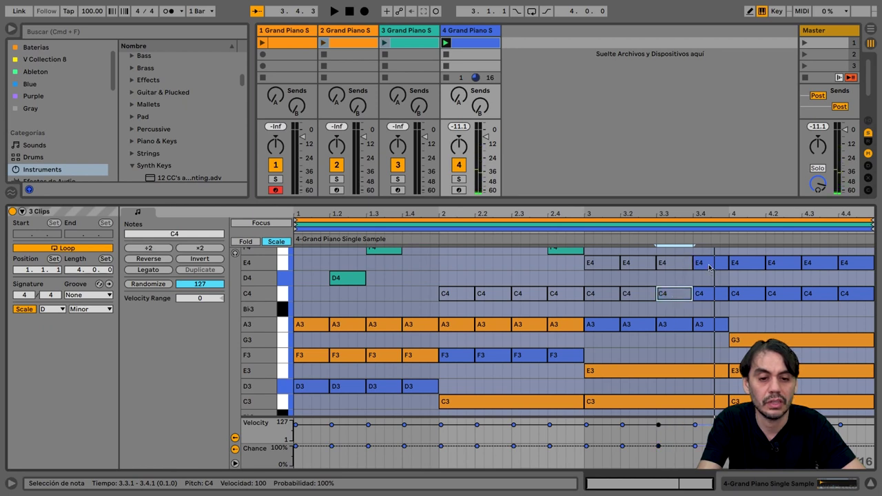
click(704, 263)
key(0)
click(705, 294)
key(0)
Deactivate all E4 and G4 notes in bar 4 of the blue clip, leaving only the C4 notes active
click(743, 295)
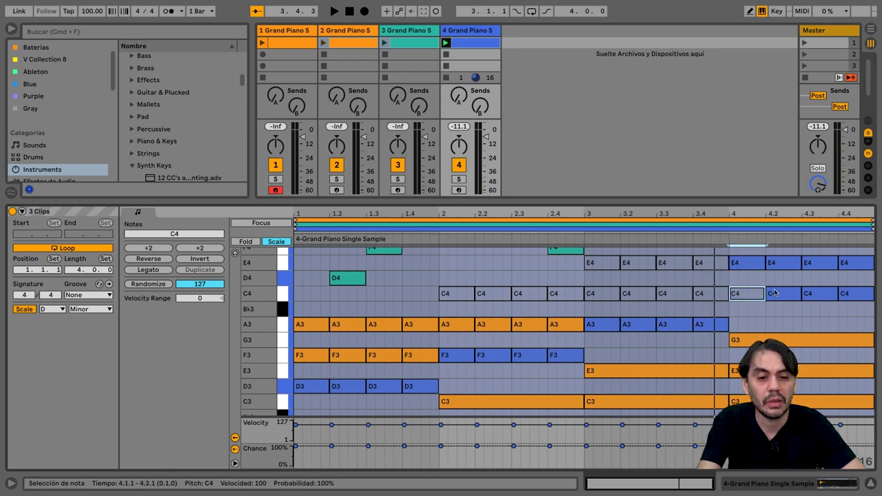
scroll(749, 295, up, 1)
click(749, 259)
click(745, 289)
key(0)
click(780, 290)
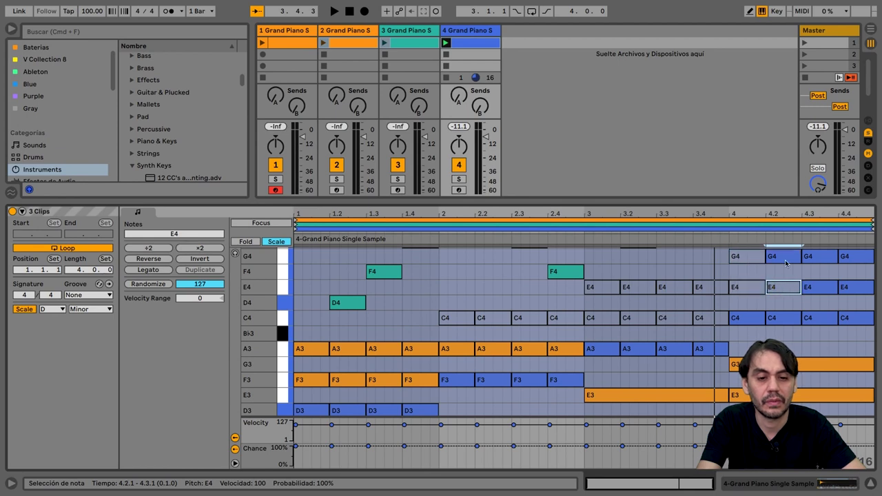
click(784, 258)
key(0)
click(815, 258)
key(0)
click(845, 258)
key(0)
click(849, 288)
key(0)
click(817, 292)
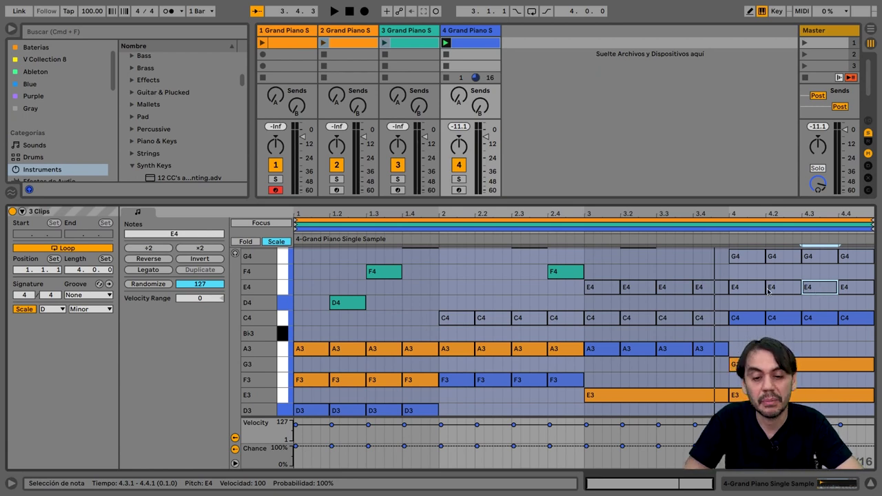
Play the reduced blue clip alone, and launch the track 2 chord clip along with it
scroll(445, 318, down, 2)
key(space)
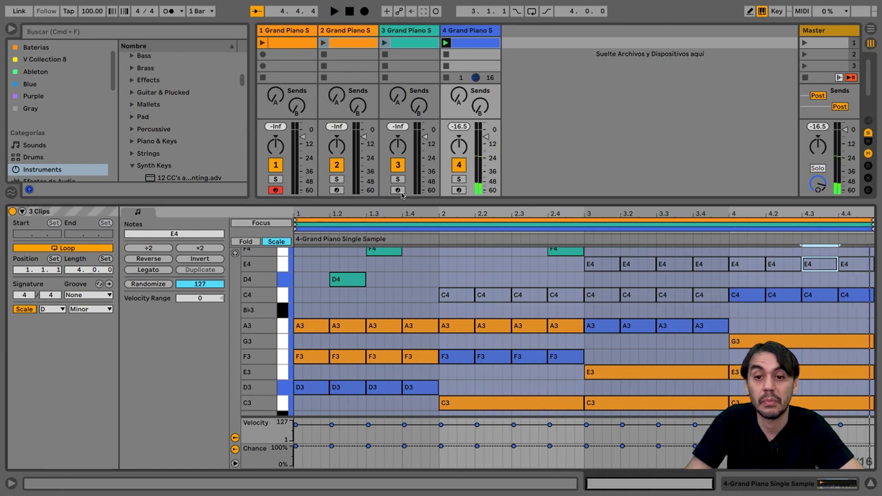
click(323, 43)
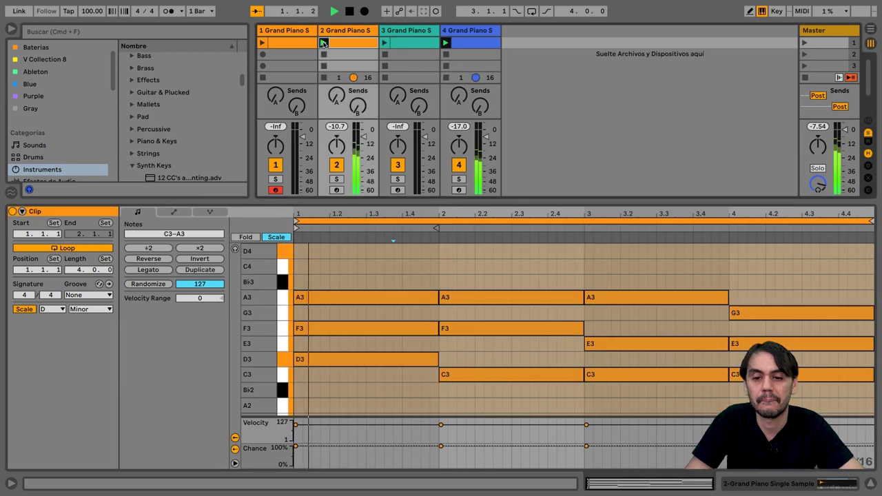
Edit the blue clip over the track 2 clip, making F3 active instead of D3 on beats 2 and 4 of bar 1
click(470, 46)
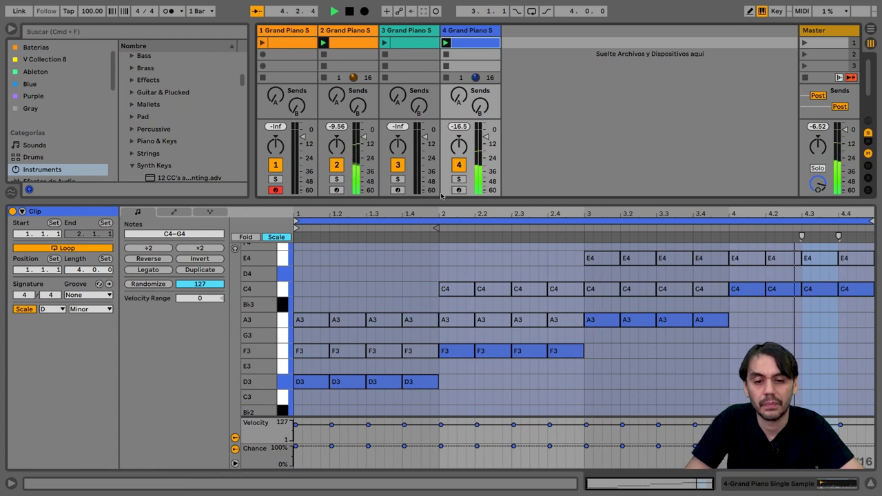
super+click(348, 43)
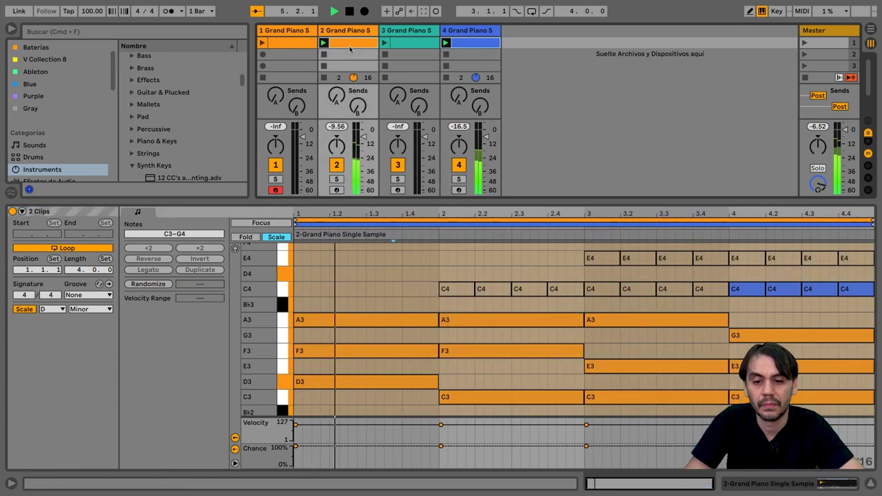
click(399, 225)
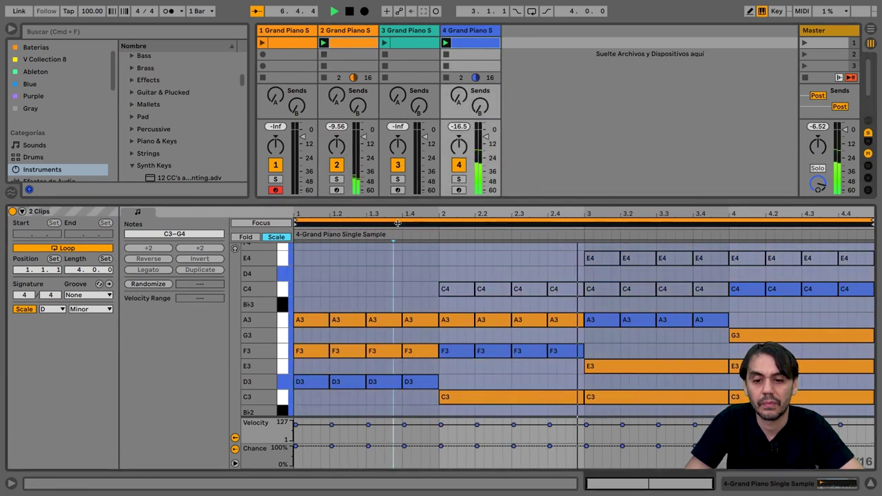
click(344, 382)
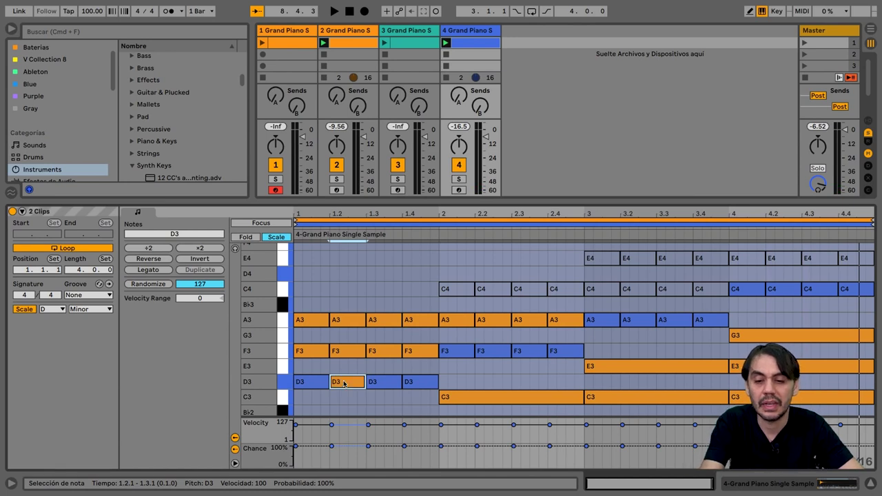
click(347, 351)
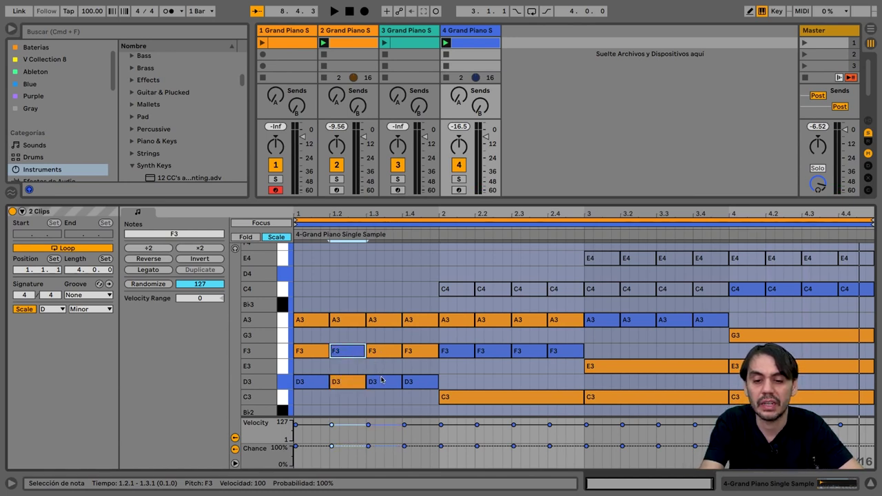
click(416, 383)
click(417, 350)
click(416, 384)
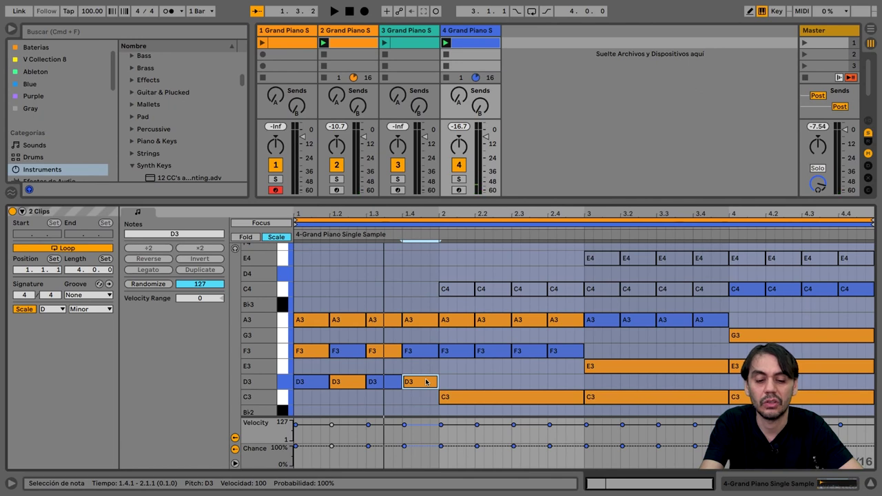
key(space)
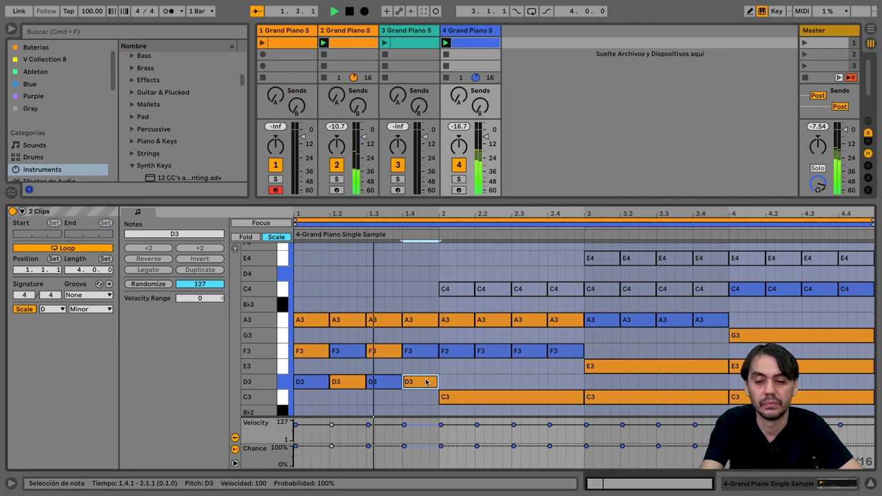
Make A3 the only active note on beats 2 and 4 of bar 2, and make bar 3 play A3, C4, E4, C4
click(491, 321)
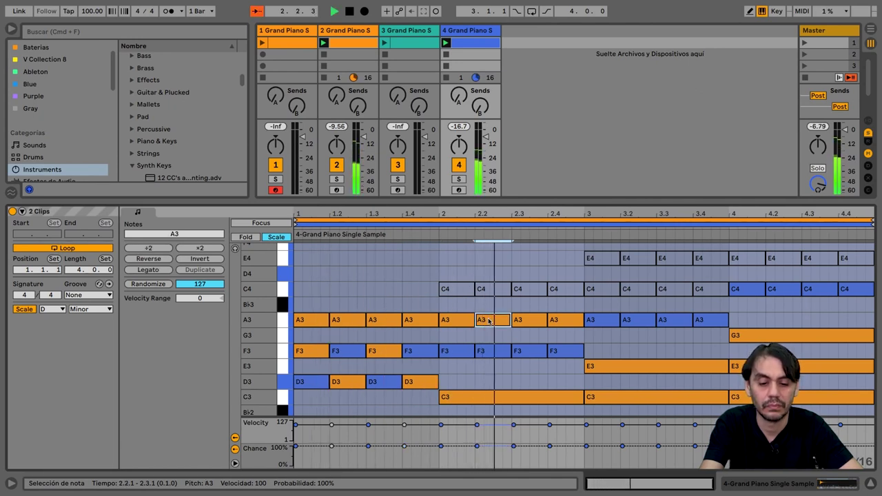
click(559, 319)
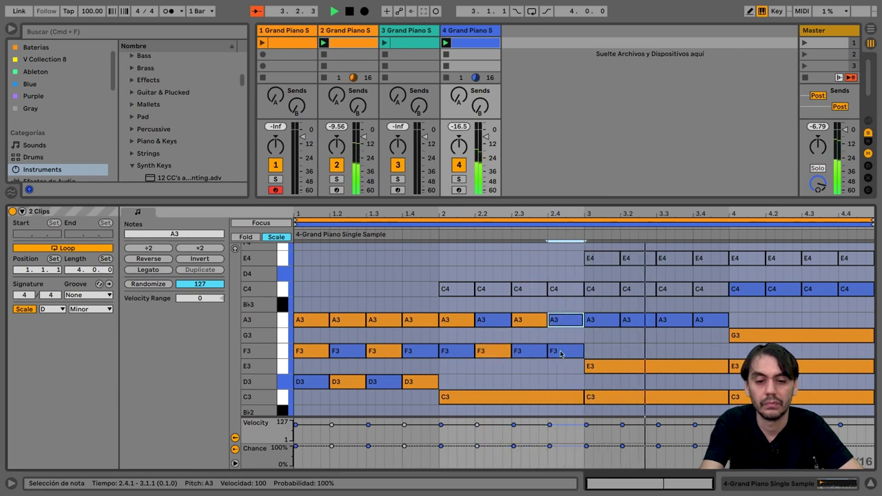
click(604, 320)
key(Right)
click(638, 289)
click(672, 262)
click(678, 320)
click(701, 321)
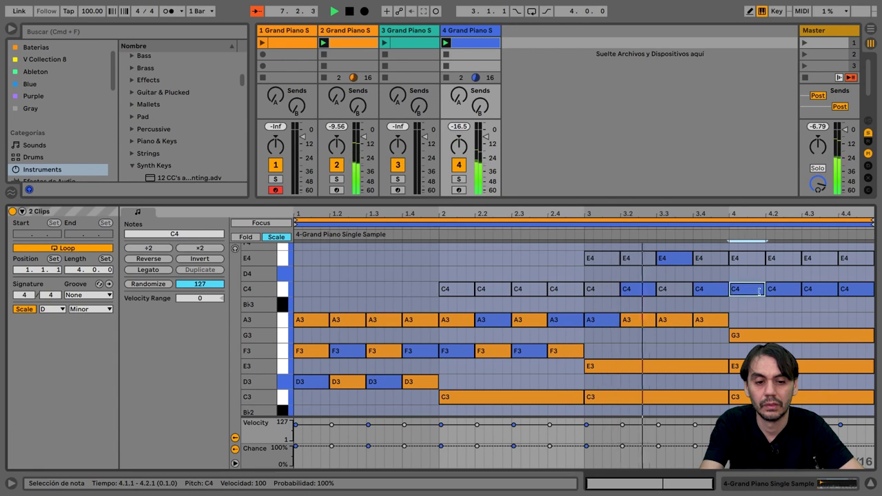
Toggle the blue clip's notes in bar 4 so that it plays C4, E4, G4, G4
click(779, 262)
click(781, 291)
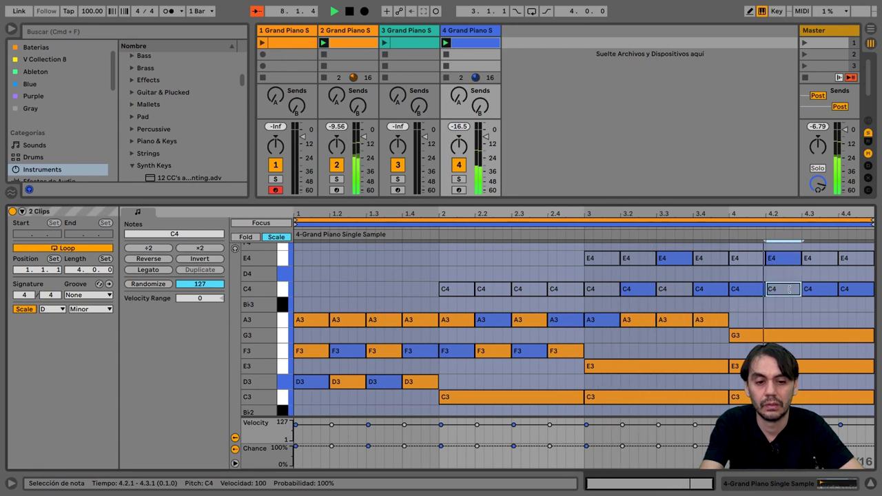
scroll(818, 276, up, 3)
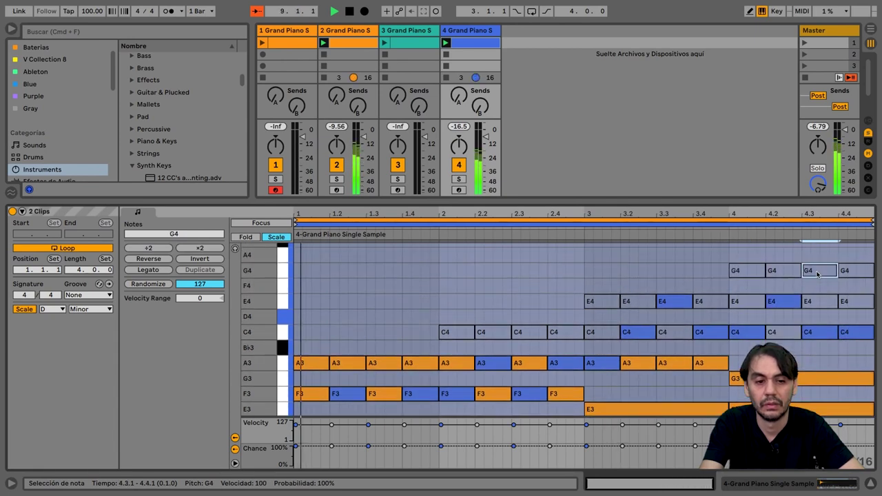
click(820, 332)
click(852, 333)
key(Up)
key(Up)
key(Up)
key(Up)
key(Down)
key(Down)
key(Down)
key(Down)
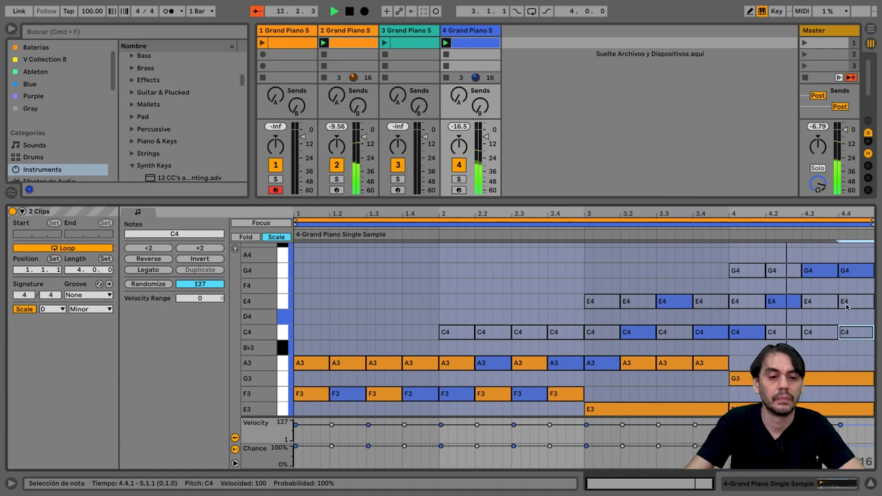
scroll(827, 305, down, 2)
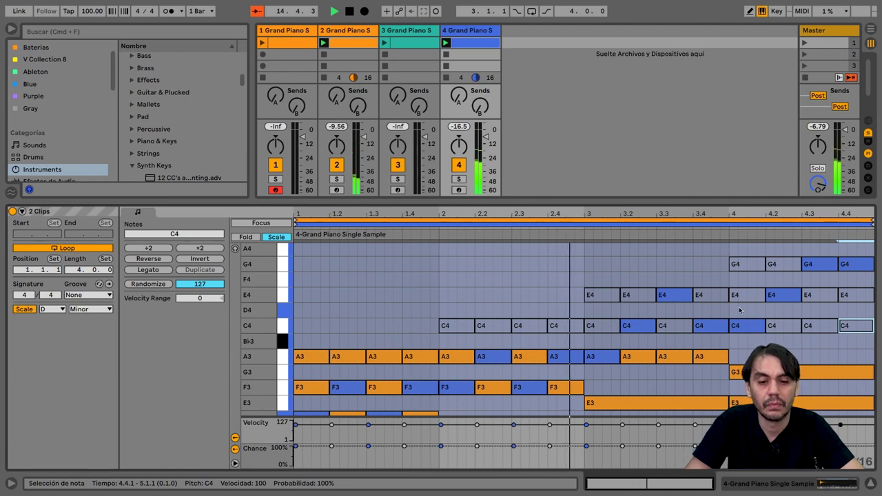
scroll(660, 328, down, 1)
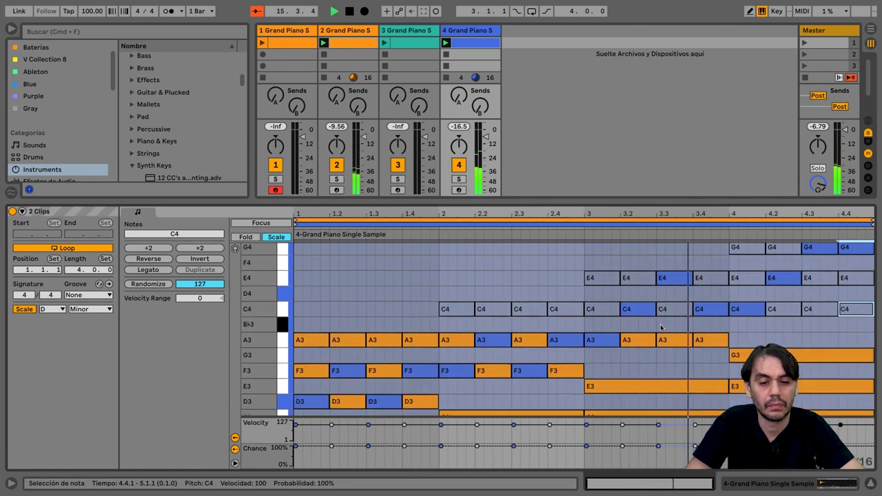
scroll(788, 320, up, 1)
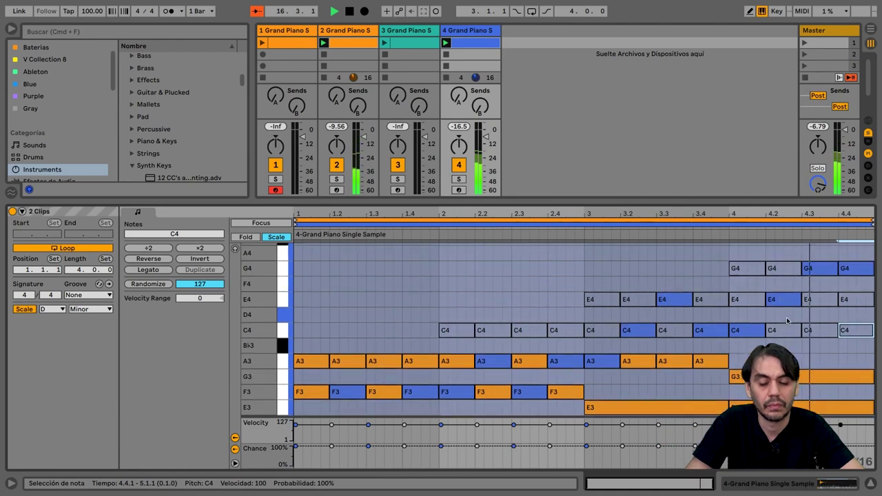